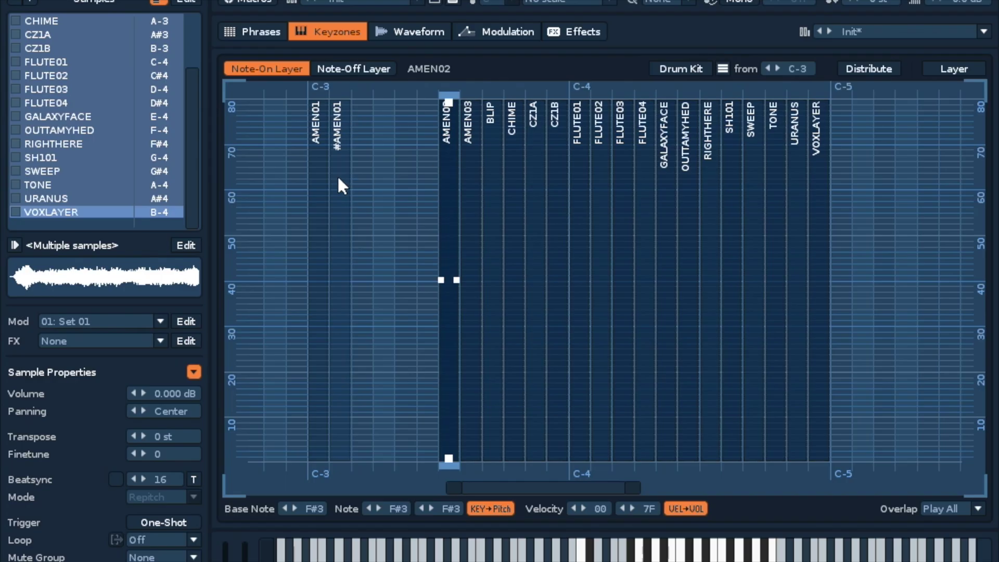
# Drag the #AMEN01 zone's right edge from C#3 out to F-3
pyautogui.click(338, 178)
pyautogui.moveTo(356, 279); pyautogui.dragTo(441, 279)
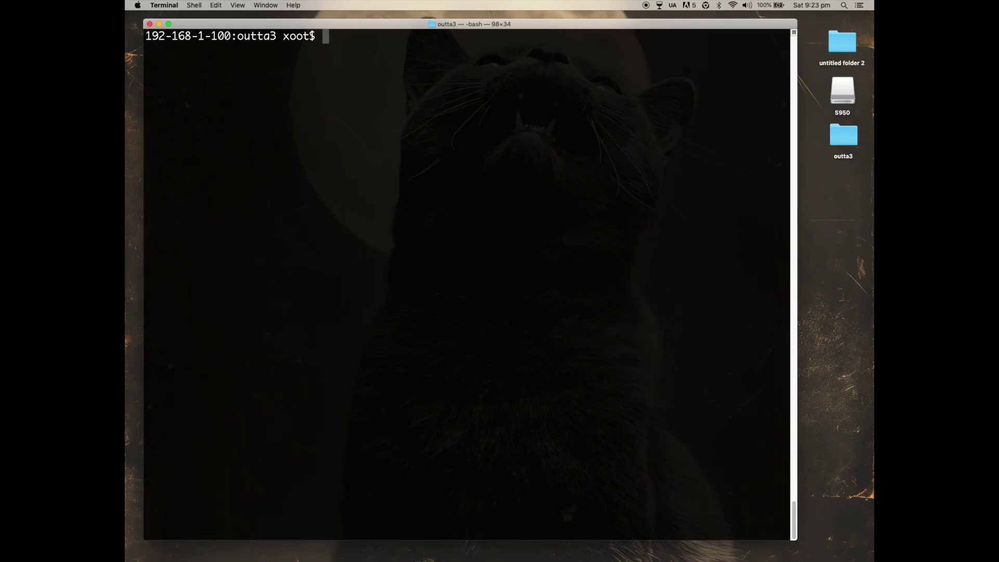
# Launch akaiutil on the disk image /Volumes/S950/hd0950.iso
pyautogui.write('akaiutil /Vo')
pyautogui.press('Tab')
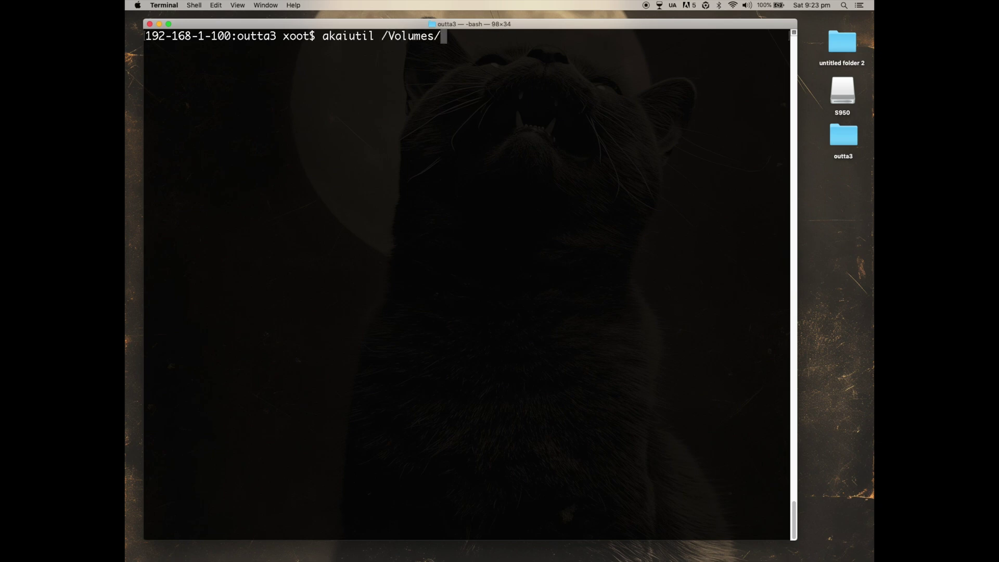
pyautogui.write('S')
pyautogui.press('Tab')
pyautogui.write('hj')
pyautogui.press('BackSpace')
pyautogui.write('d0')
pyautogui.press('Tab')
pyautogui.press('Return')
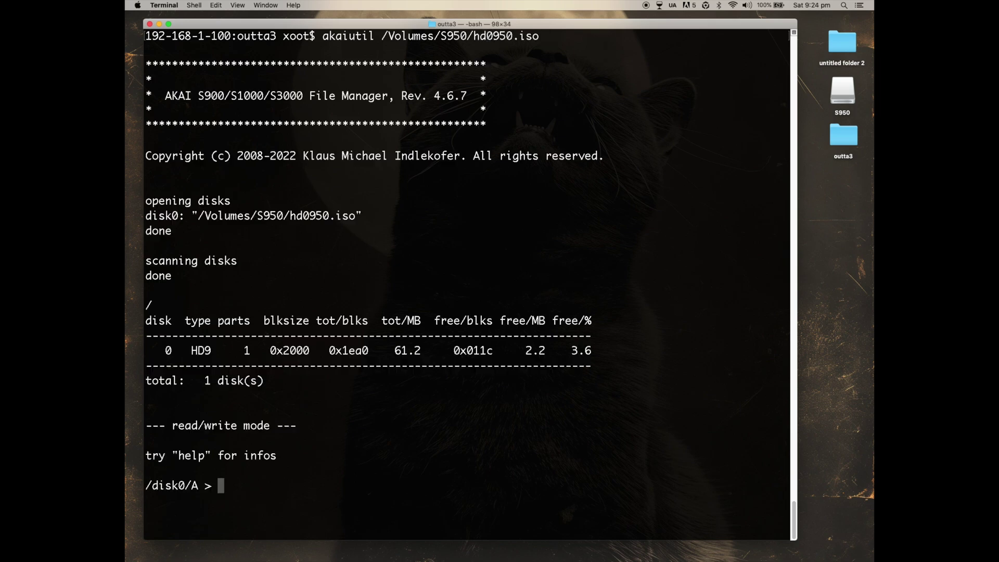
# List the disk's volumes, enter volume 37 (OUTTAMYHE1) and list its files
pyautogui.write('ls')
pyautogui.press('Return')
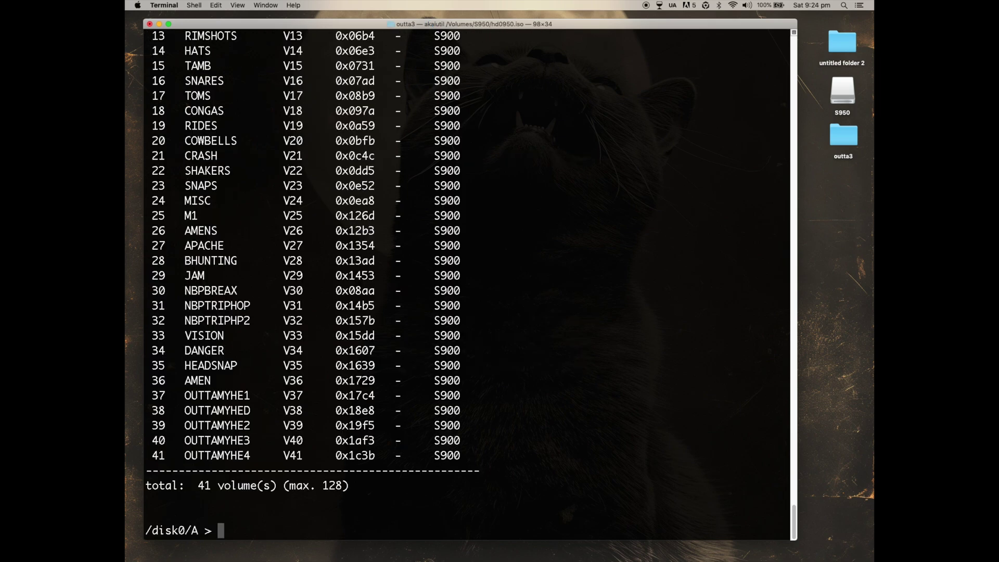
pyautogui.write('cdi 37')
pyautogui.press('Return')
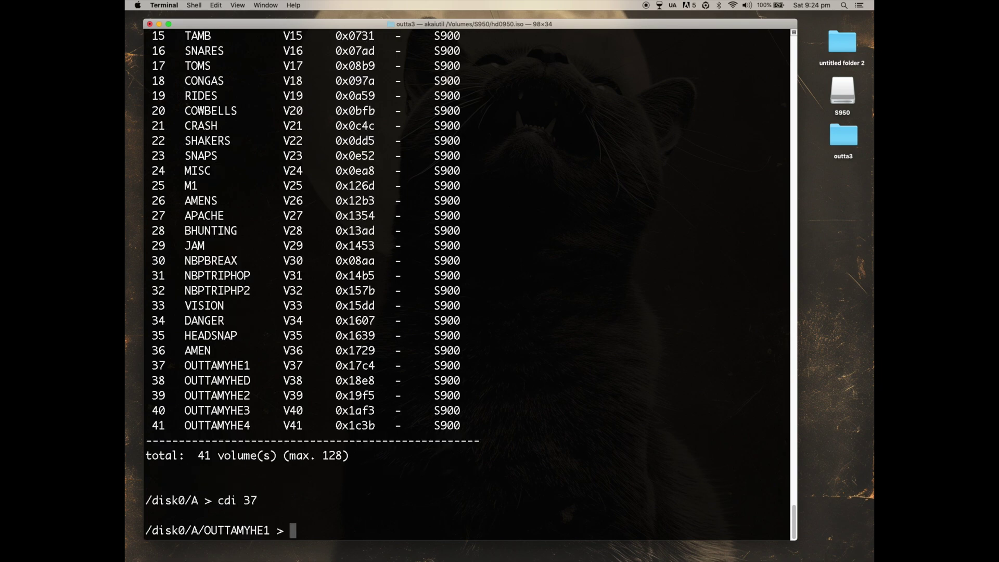
pyautogui.write('ls')
pyautogui.press('Return')
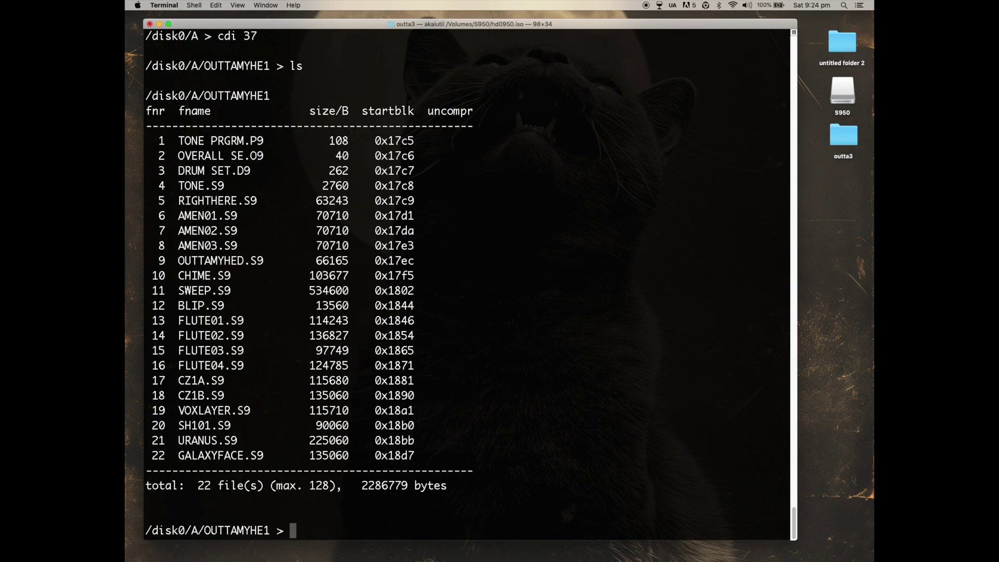
# Export every sample in the volume to WAV with getwavall, then exit akaiutil
pyautogui.write('getwavall')
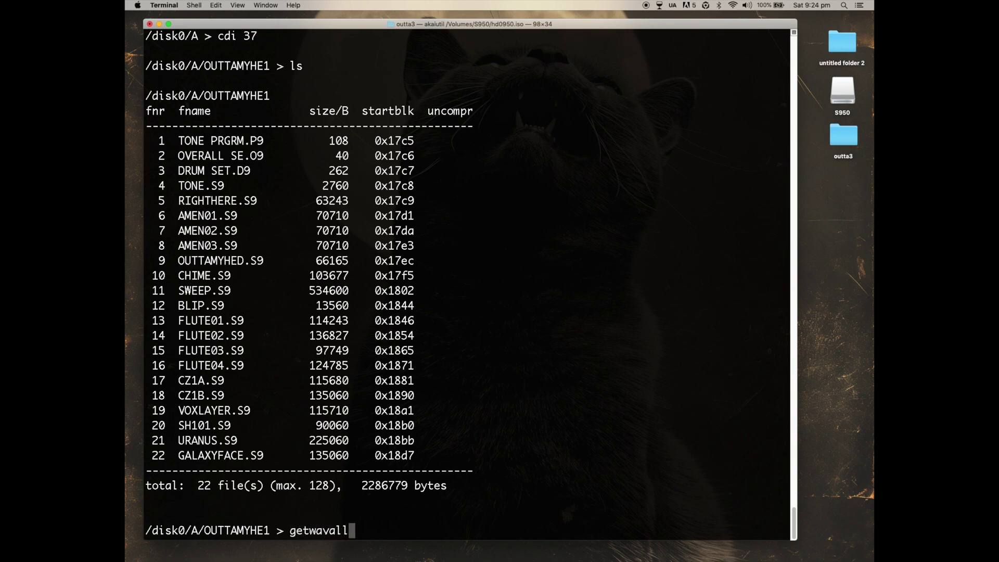
pyautogui.press('Return')
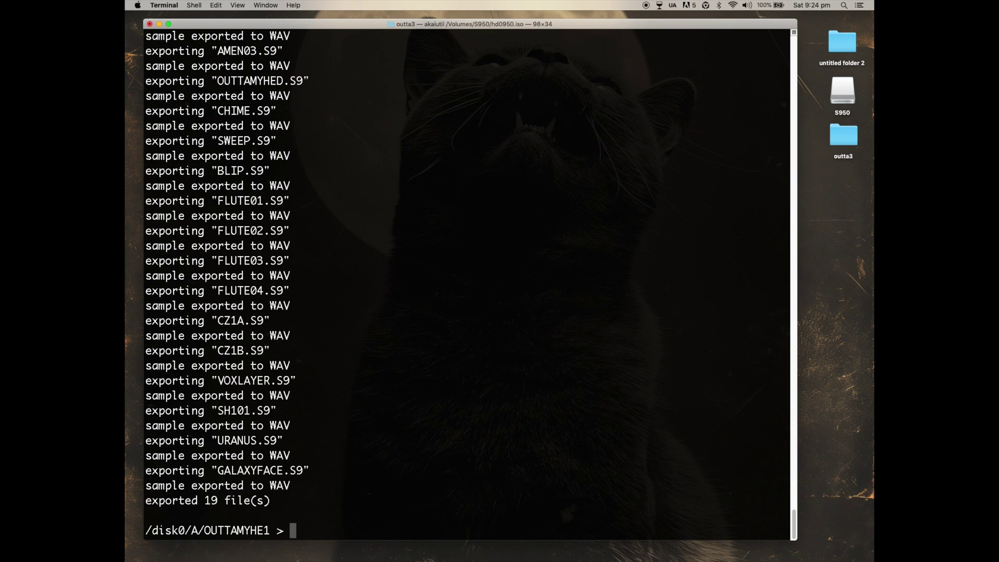
pyautogui.write('exit')
pyautogui.press('Return')
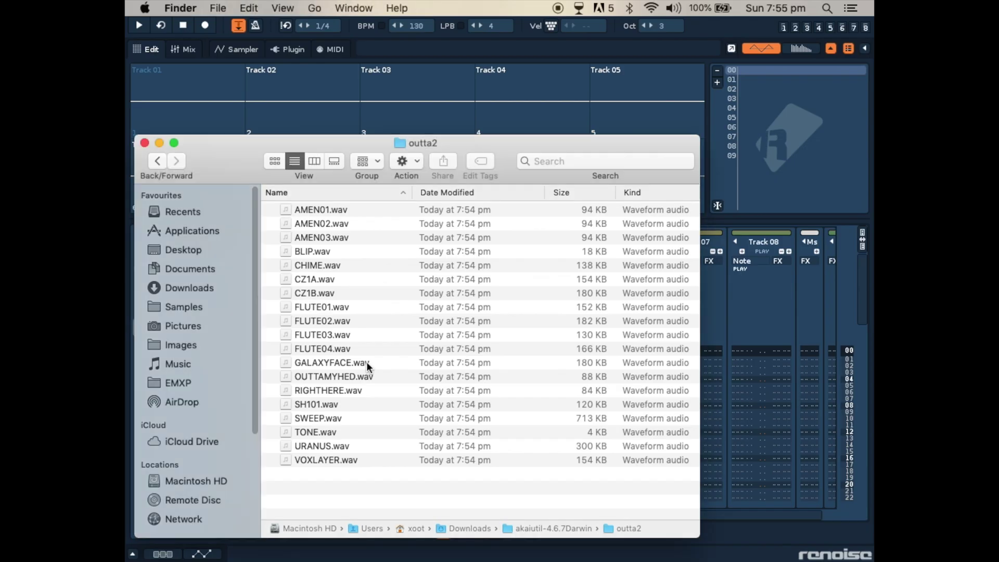
# Drop all the exported WAV files onto the Renoise instrument and open its Sampler
pyautogui.press('super+a')
pyautogui.moveTo(322, 209); pyautogui.dragTo(781, 74)
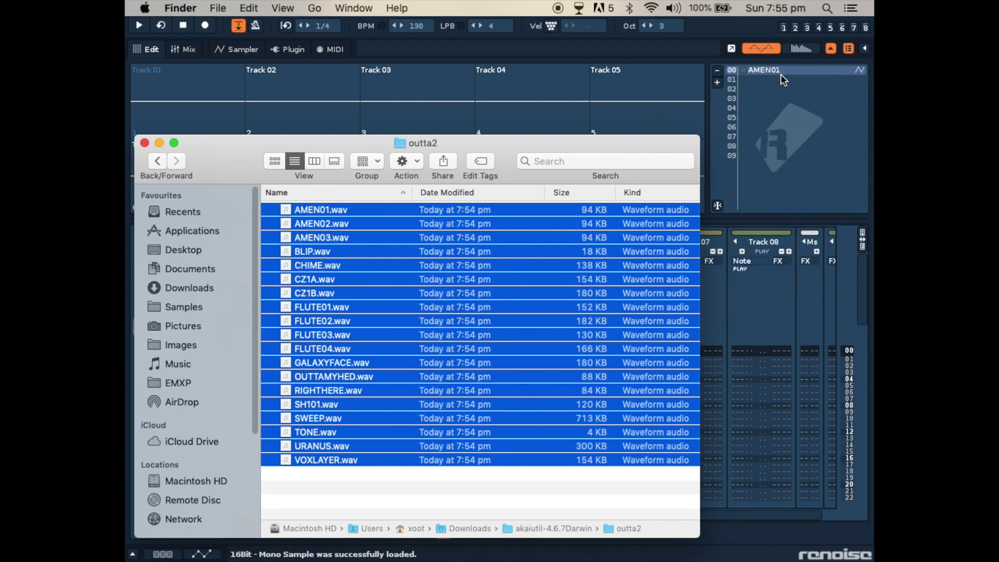
pyautogui.click(159, 143)
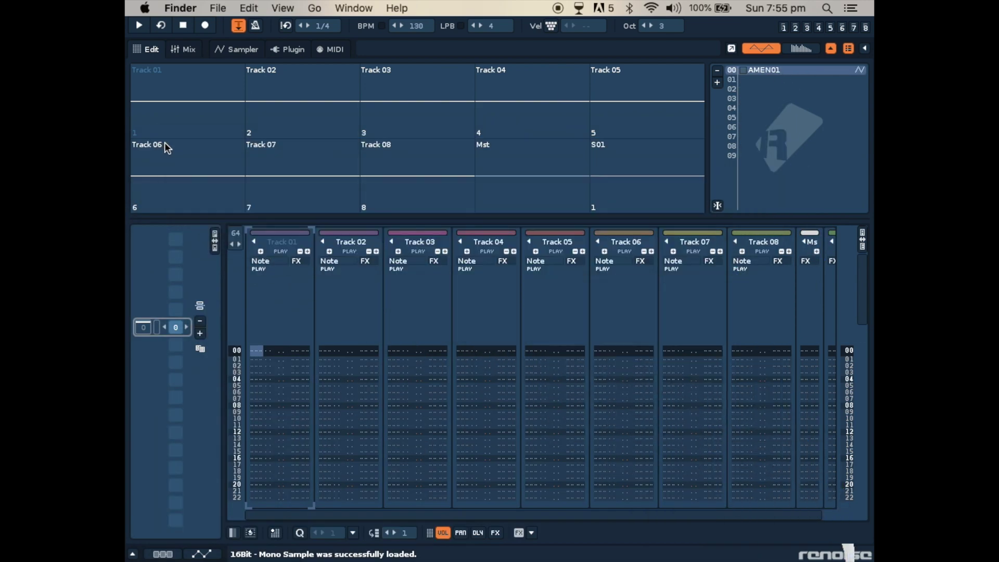
pyautogui.click(779, 69)
pyautogui.doubleClick(778, 68)
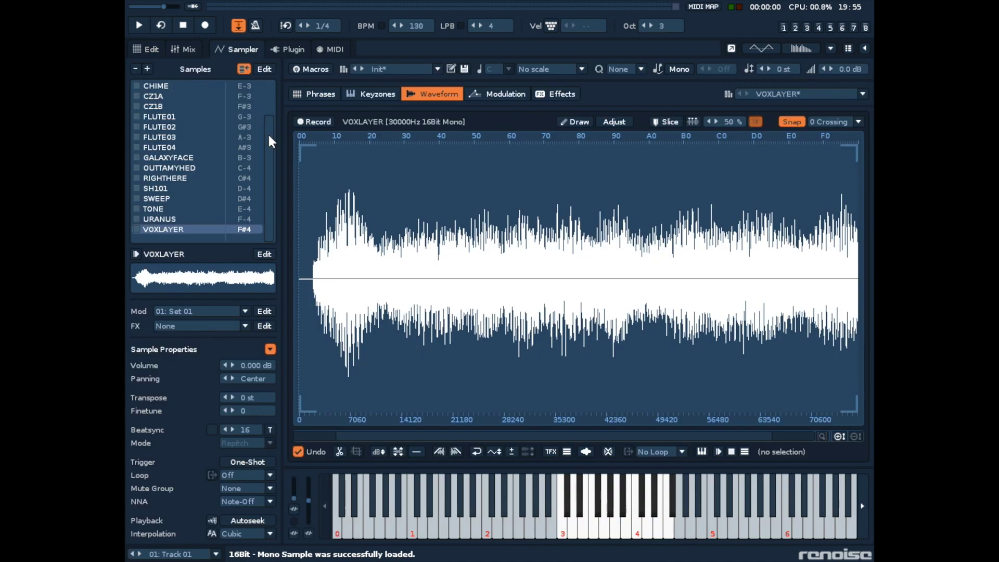
# Inspect the loaded samples one by one, from AMEN01 through CZ1B
pyautogui.moveTo(267, 133); pyautogui.dragTo(264, 76)
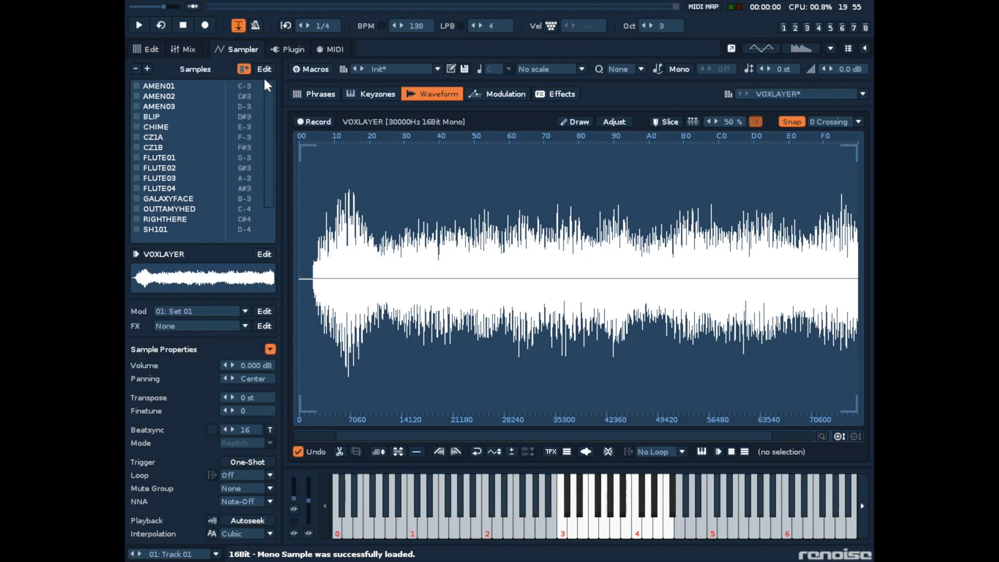
pyautogui.click(186, 84)
pyautogui.click(184, 96)
pyautogui.click(182, 107)
pyautogui.click(180, 117)
pyautogui.click(177, 128)
pyautogui.click(176, 138)
pyautogui.click(181, 147)
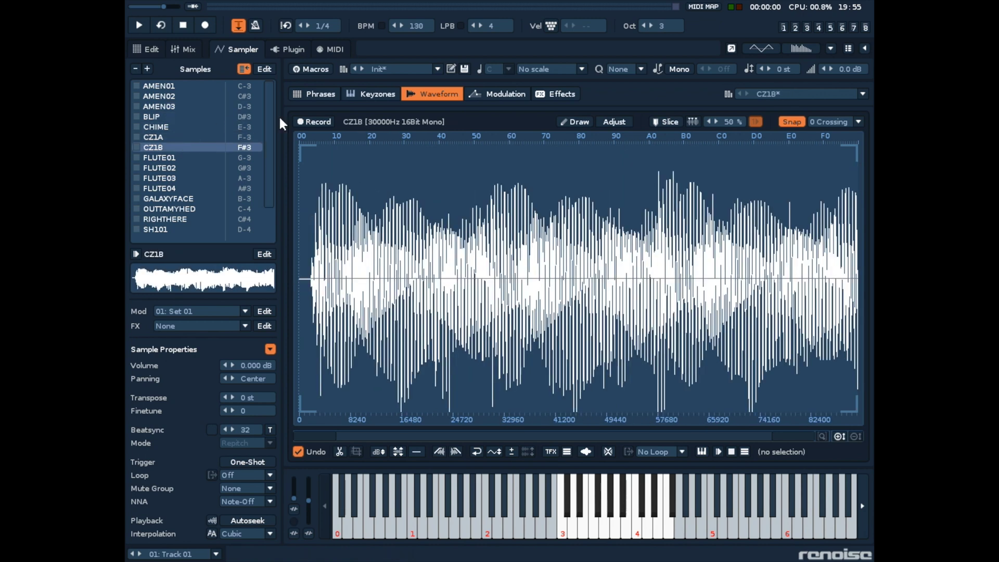
# Show the keyzone map zoomed in and shift zones AMEN02–VOXLAYER up the keyboard
pyautogui.click(378, 95)
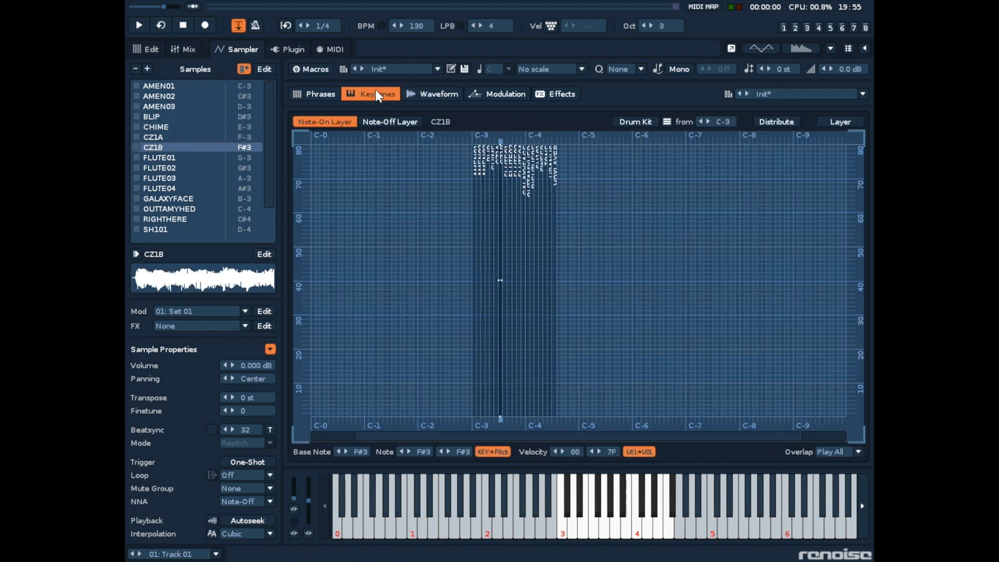
pyautogui.scroll(5, 514, 224)
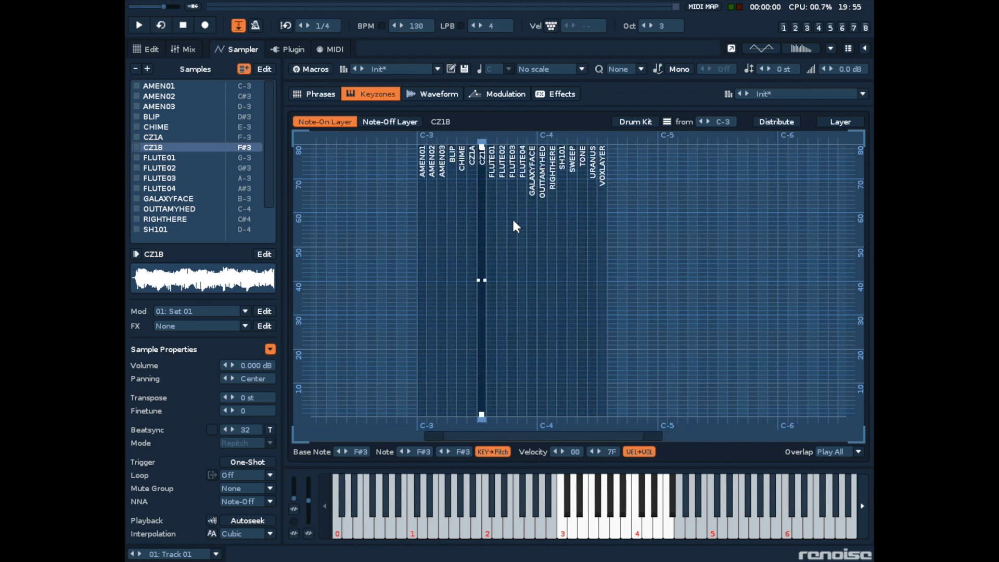
pyautogui.scroll(1, 515, 227)
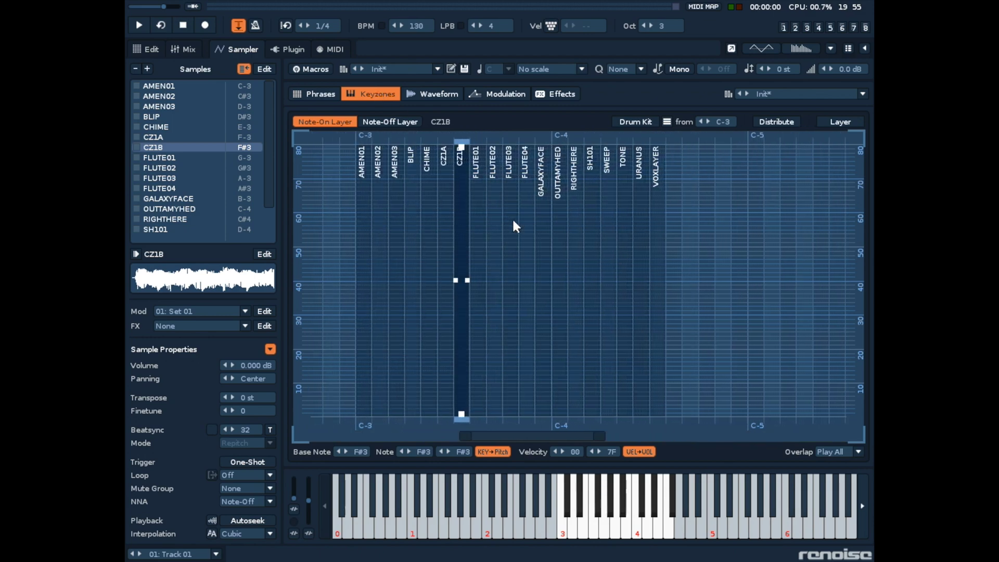
pyautogui.click(385, 222)
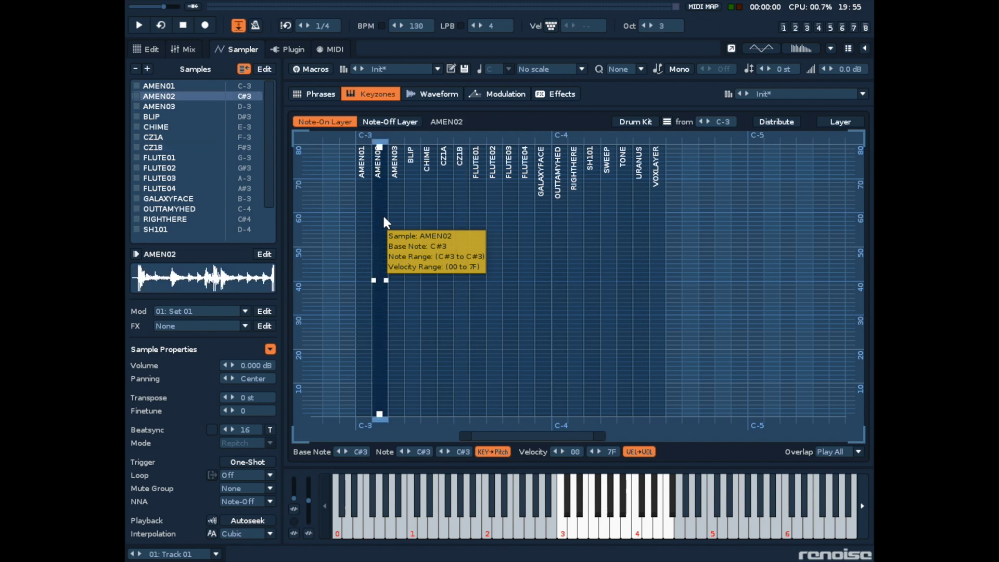
pyautogui.keyDown('shift'); pyautogui.click(657, 203); pyautogui.keyUp('shift')
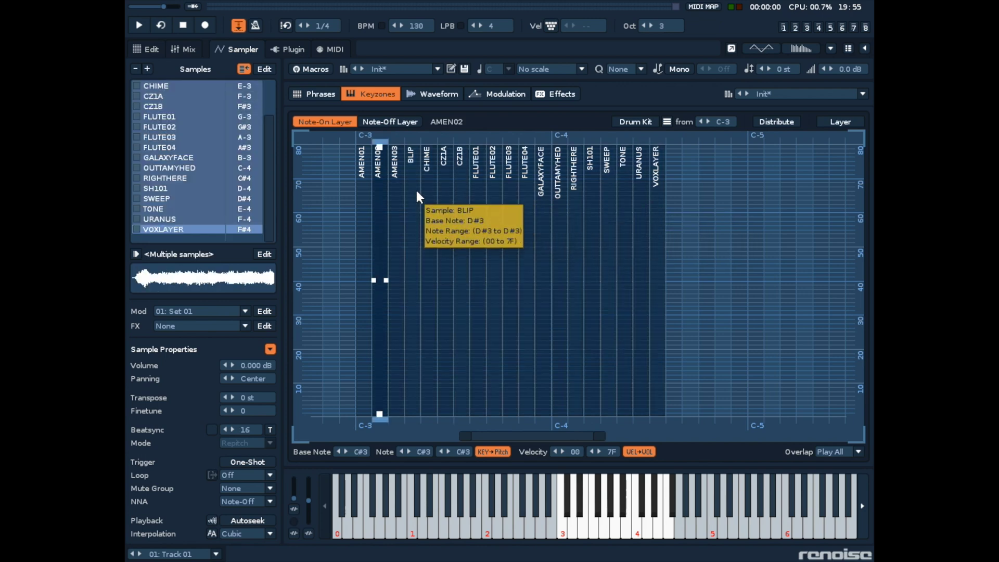
pyautogui.moveTo(390, 199); pyautogui.dragTo(439, 197)
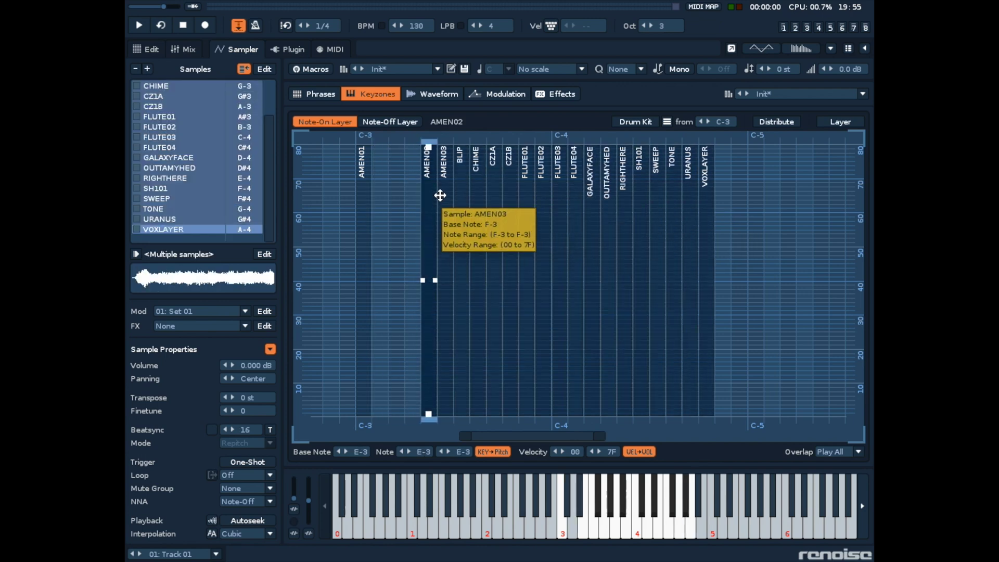
# Try widening the AMEN01 zone, then undo the keyzone rearrangement
pyautogui.click(364, 205)
pyautogui.moveTo(370, 280)
pyautogui.mouseDown()
pyautogui.moveTo(421, 278)
pyautogui.moveTo(382, 278)
pyautogui.mouseUp()
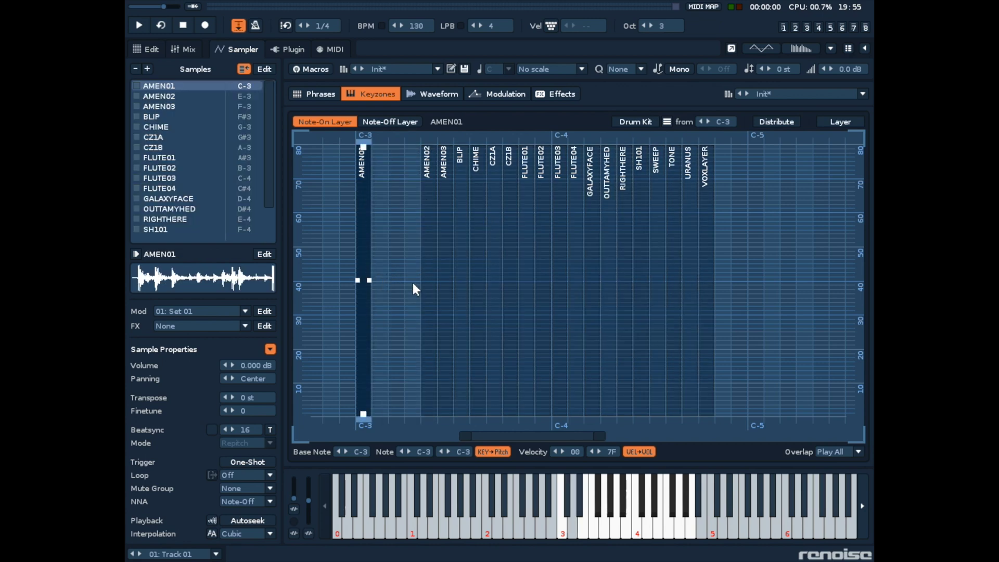
pyautogui.click(432, 281)
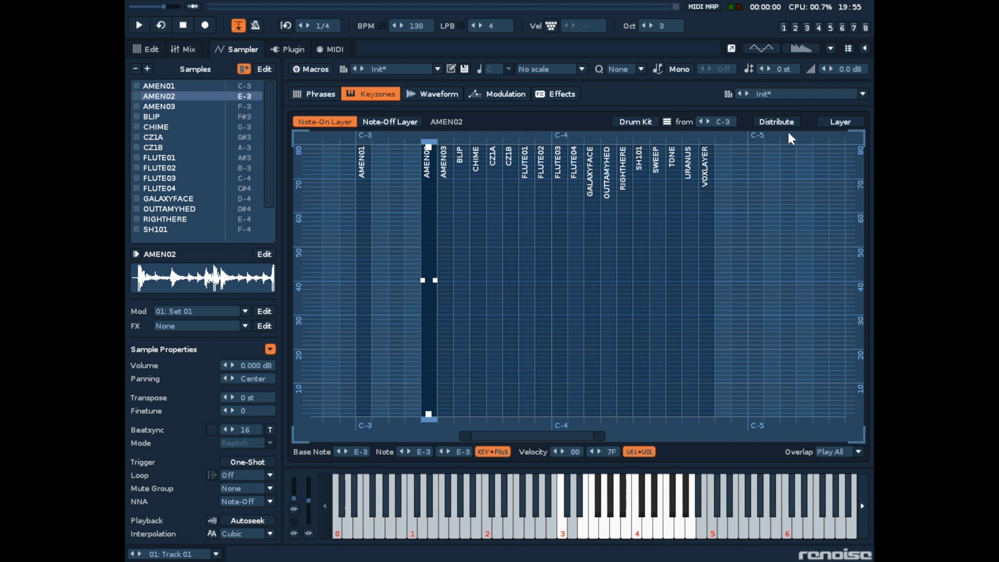
pyautogui.press('super+z')
# Delete the 1891-frame silent lead-in before AMEN01's first hit, then return to the keyzone map
pyautogui.click(419, 99)
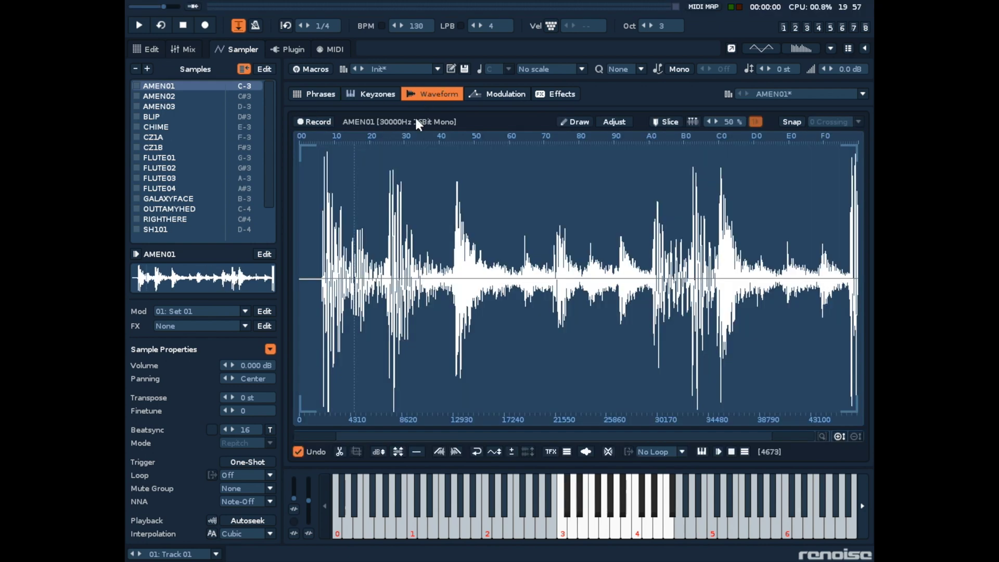
pyautogui.scroll(2, 323, 283)
pyautogui.scroll(3, 322, 284)
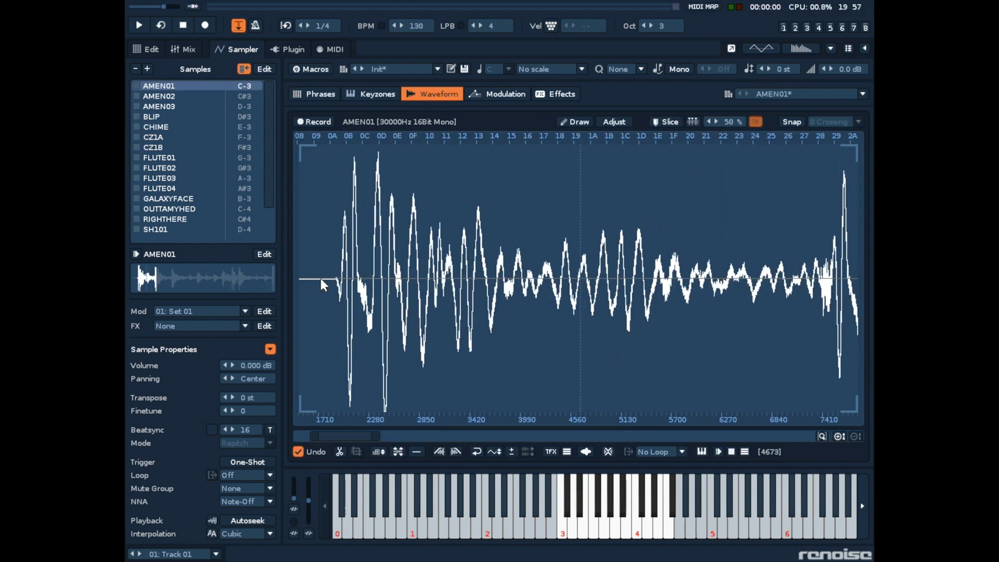
pyautogui.moveTo(336, 284); pyautogui.dragTo(128, 251)
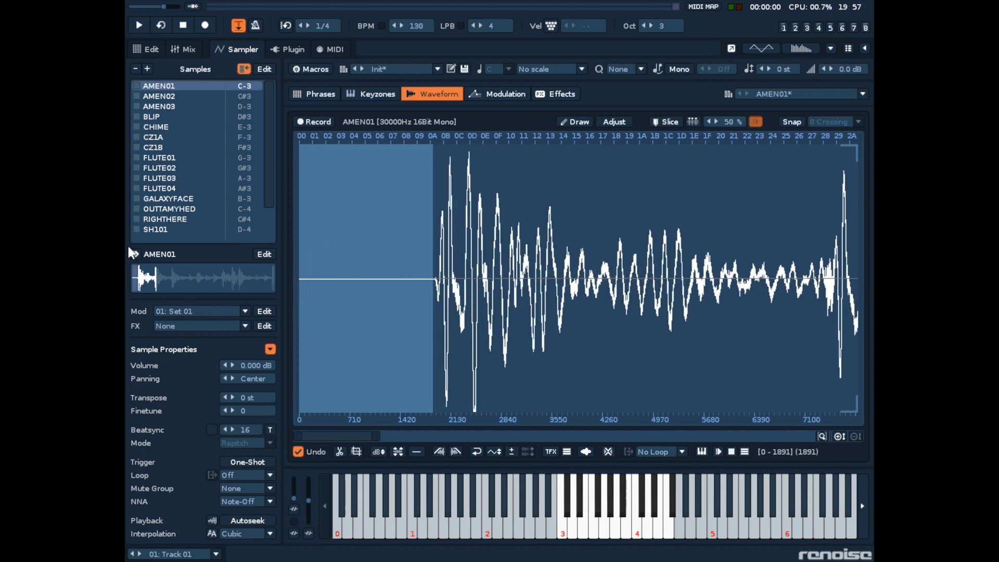
pyautogui.press('Delete')
pyautogui.scroll(-5, 346, 266)
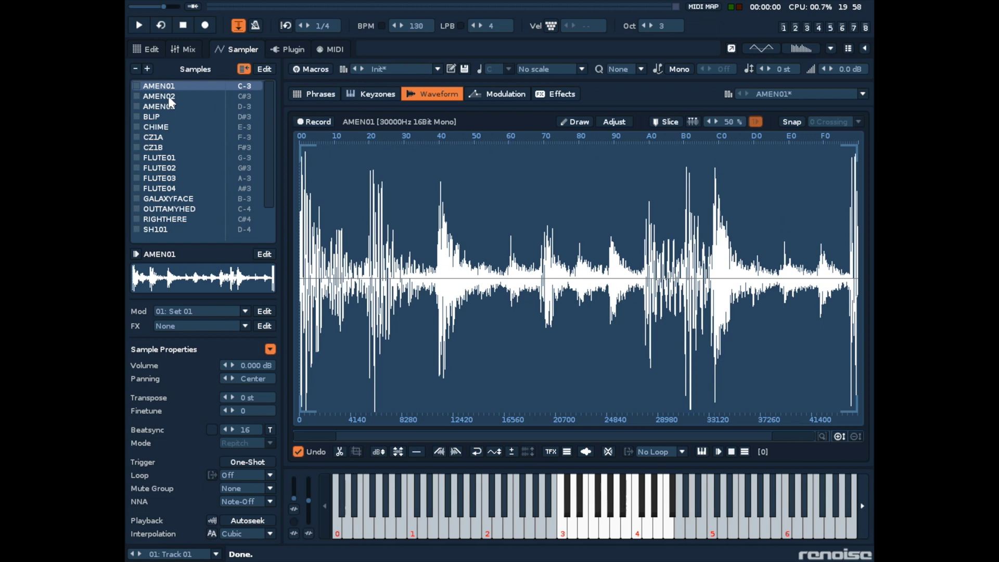
pyautogui.click(391, 97)
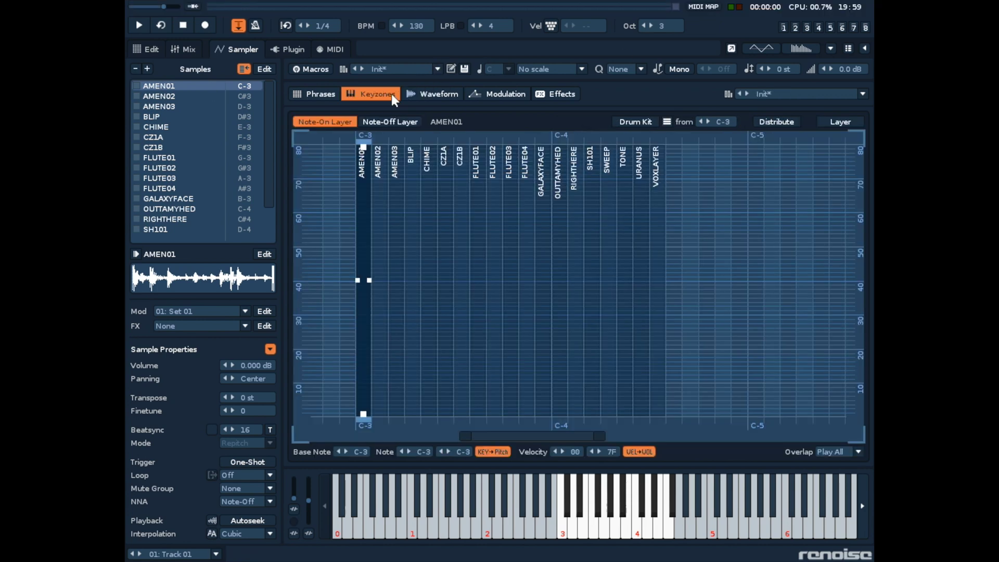
# Move the AMEN02-onward zones up one semitone so they start at D-3
pyautogui.click(382, 195)
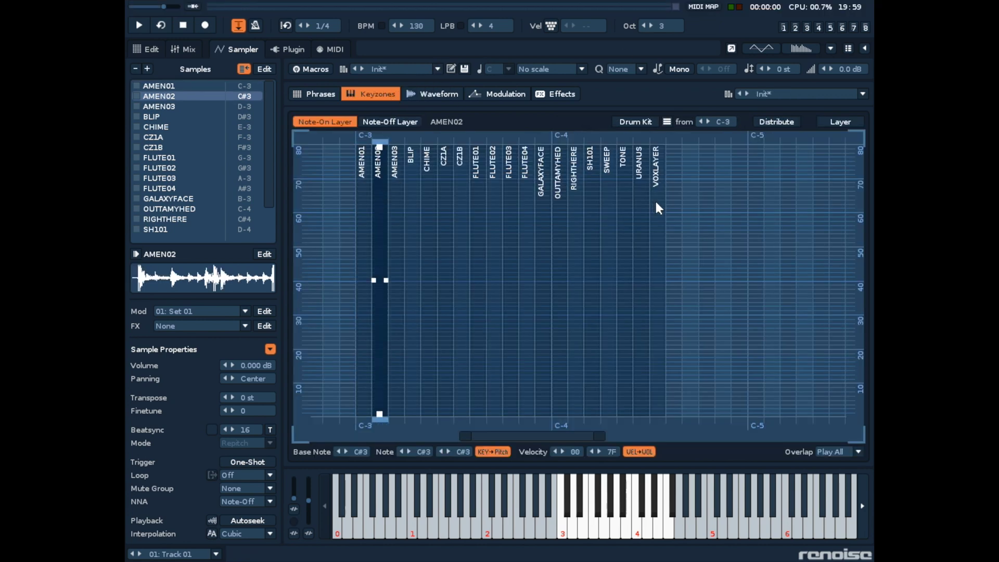
pyautogui.hotkey('ctrl', 'a')
pyautogui.moveTo(388, 200); pyautogui.dragTo(400, 201)
# Duplicate the AMEN01 sample as #AMEN01 and map the copy to C#3
pyautogui.click(364, 201)
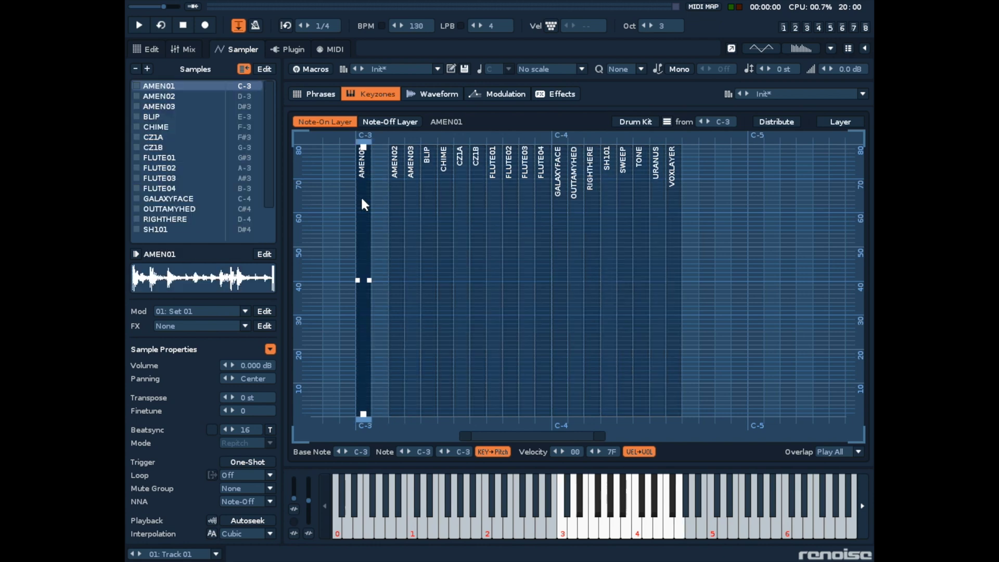
pyautogui.rightClick(174, 85)
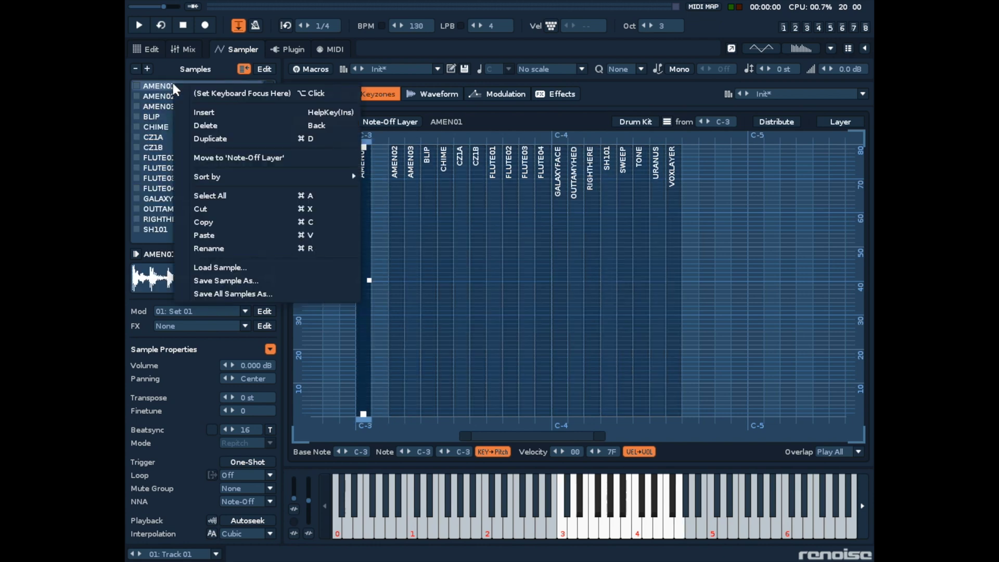
pyautogui.click(199, 139)
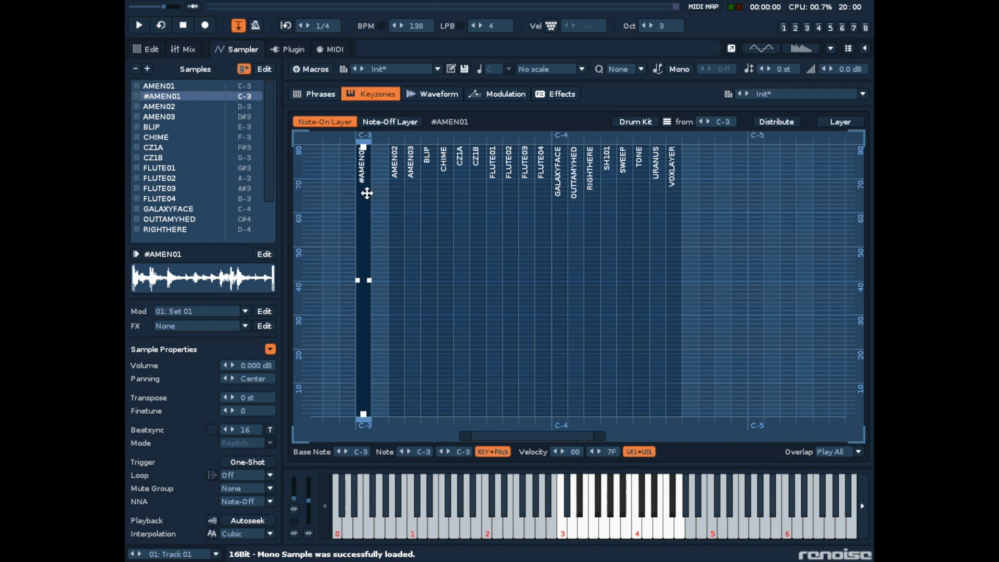
pyautogui.moveTo(368, 193); pyautogui.dragTo(382, 199)
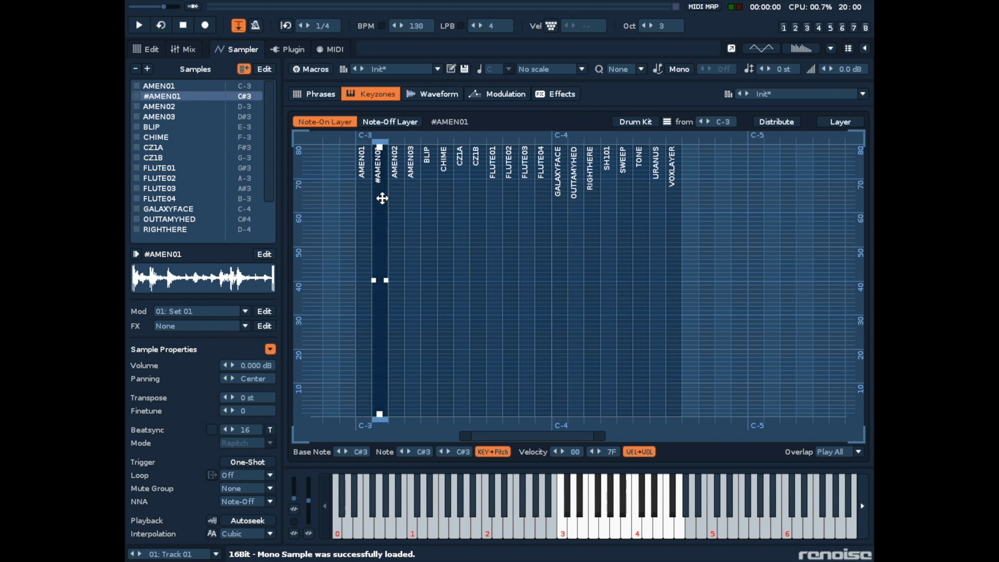
# Trim the first 10947 frames off #AMEN01 in two cuts so it starts on a later hit
pyautogui.click(411, 95)
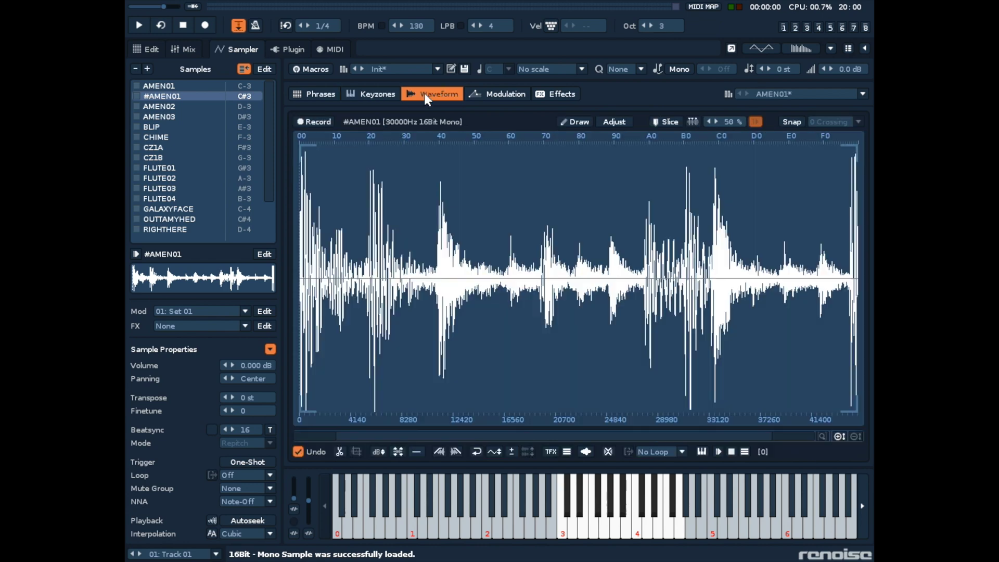
pyautogui.moveTo(434, 263); pyautogui.dragTo(128, 244)
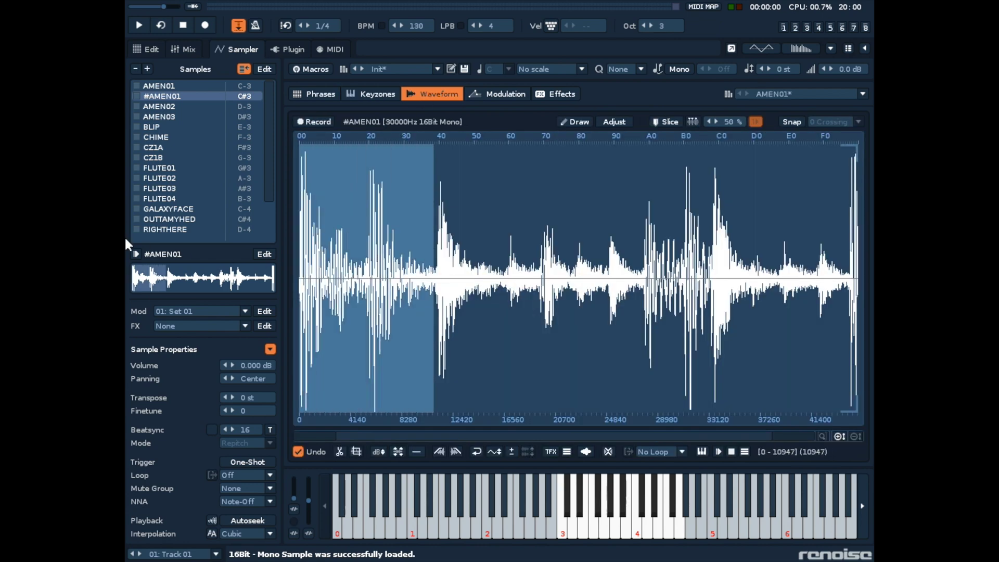
pyautogui.press('Delete')
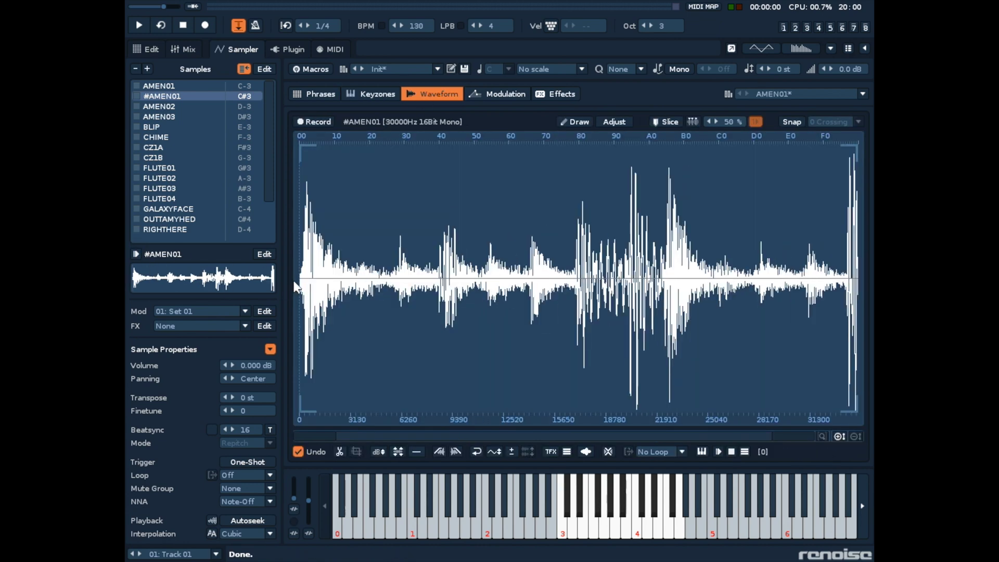
pyautogui.scroll(5, 307, 286)
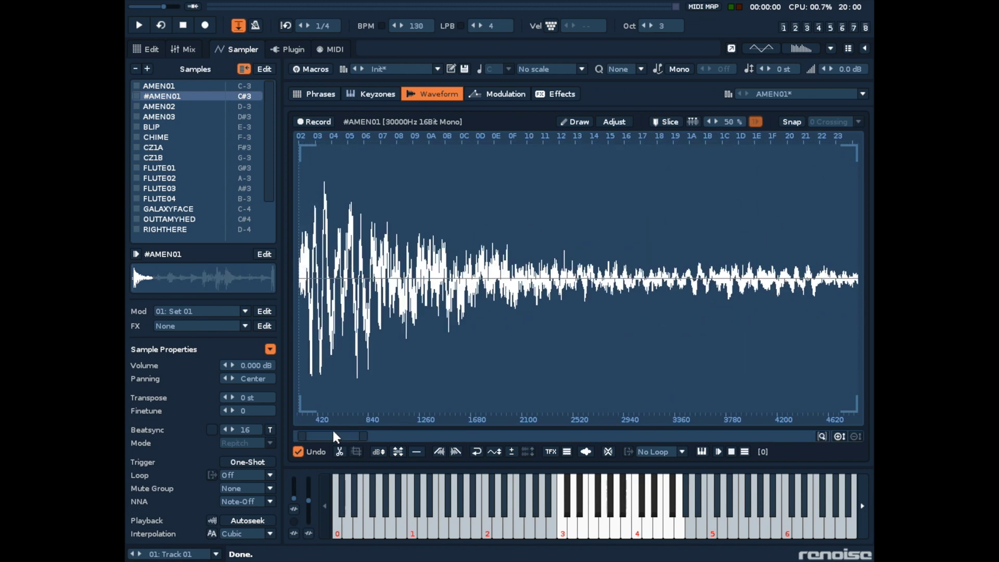
pyautogui.hscroll(-1, 323, 437)
pyautogui.moveTo(326, 276); pyautogui.dragTo(211, 268)
pyautogui.press('Delete')
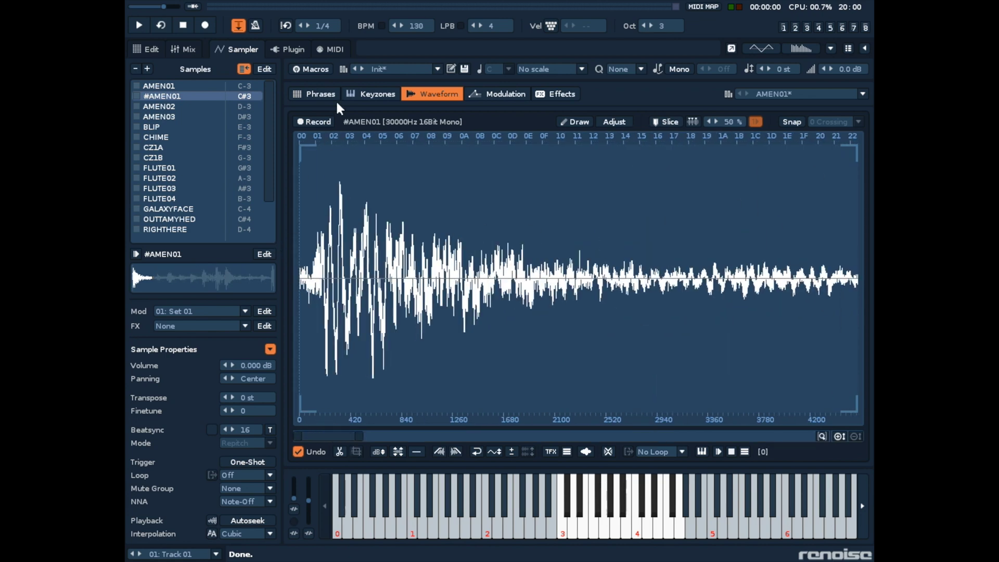
pyautogui.click(368, 95)
# Delete everything in AMEN01 after its first beat, from frame 11302 on
pyautogui.click(365, 165)
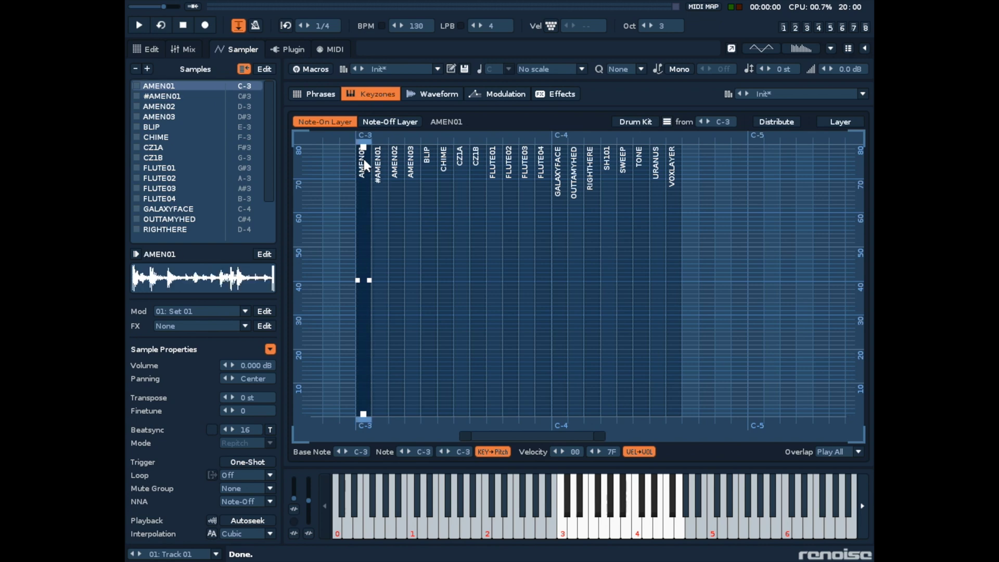
pyautogui.click(421, 94)
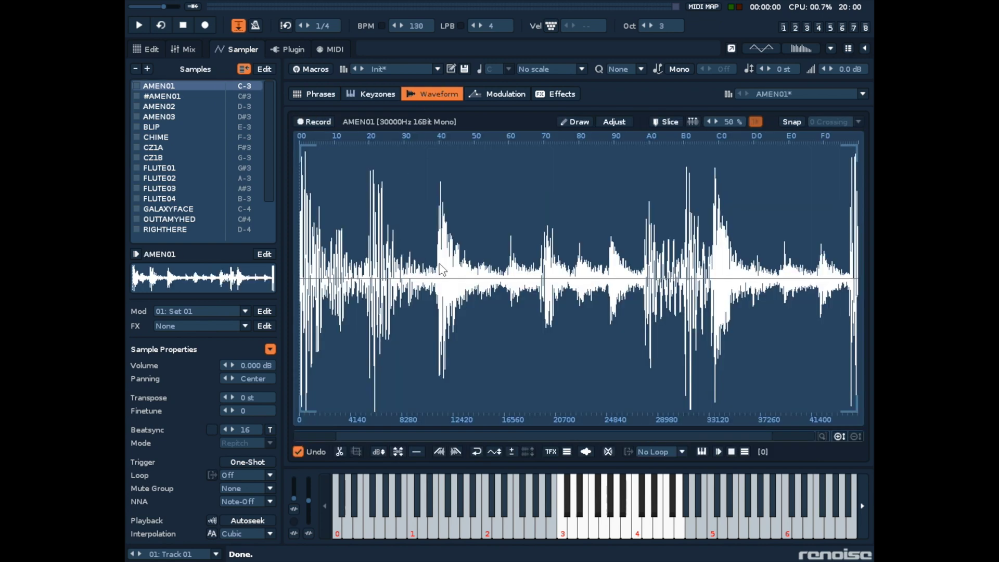
pyautogui.moveTo(440, 269); pyautogui.dragTo(857, 270)
pyautogui.press('Delete')
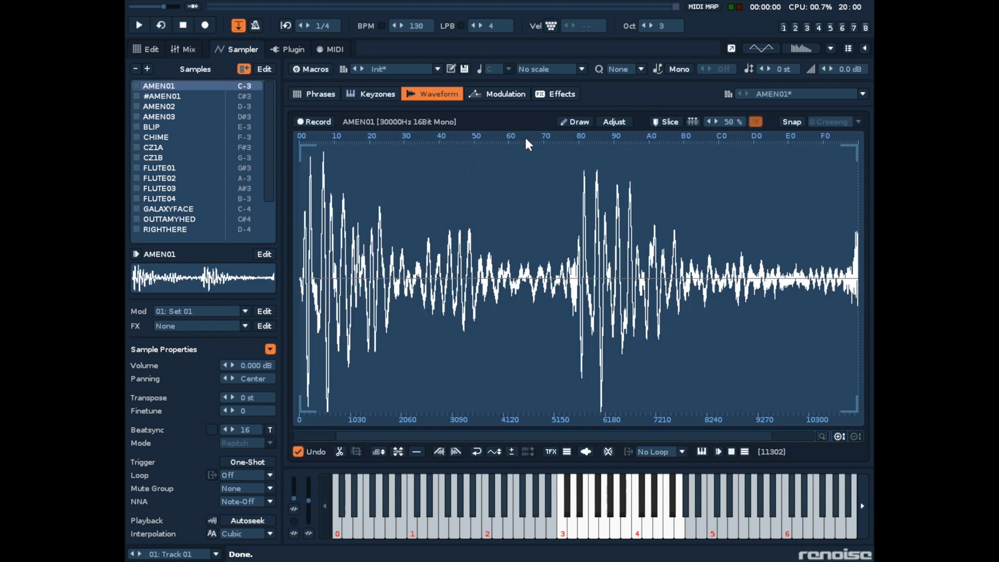
pyautogui.click(381, 97)
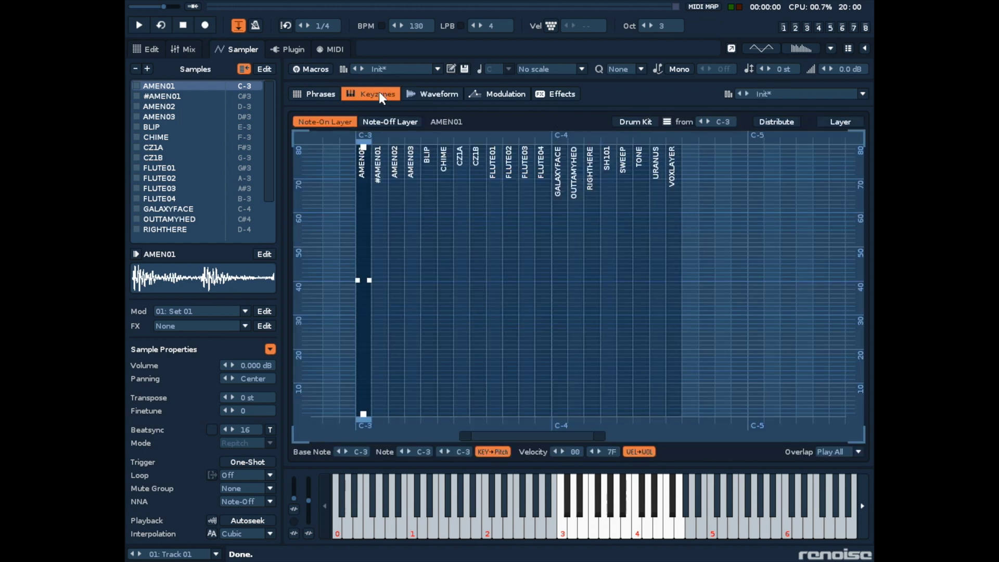
# Shift AMEN02–VOXLAYER up to start at F#3 and widen #AMEN01 across C#3–F-3
pyautogui.click(398, 169)
pyautogui.keyDown('shift'); pyautogui.click(677, 206); pyautogui.keyUp('shift')
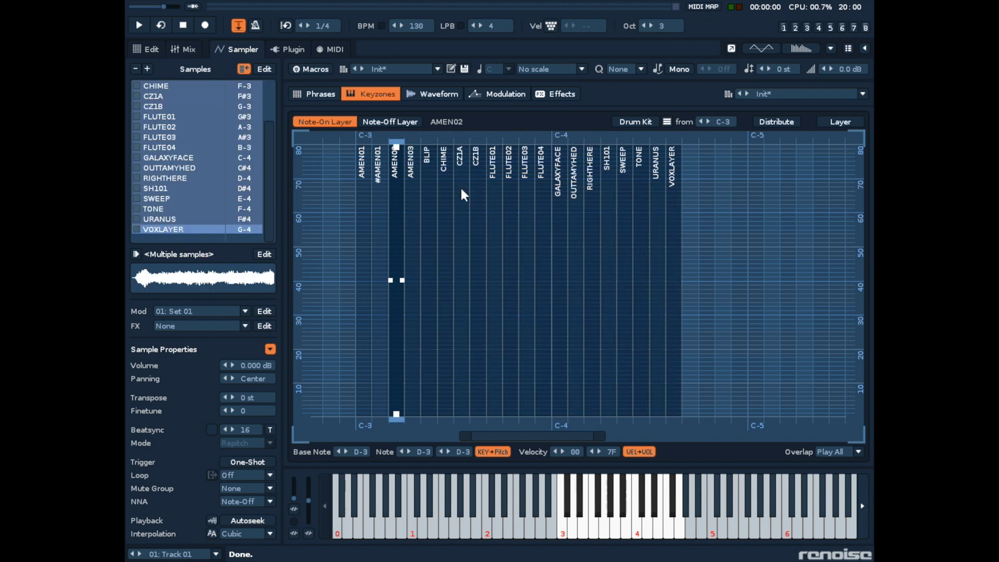
pyautogui.moveTo(442, 198); pyautogui.dragTo(464, 197)
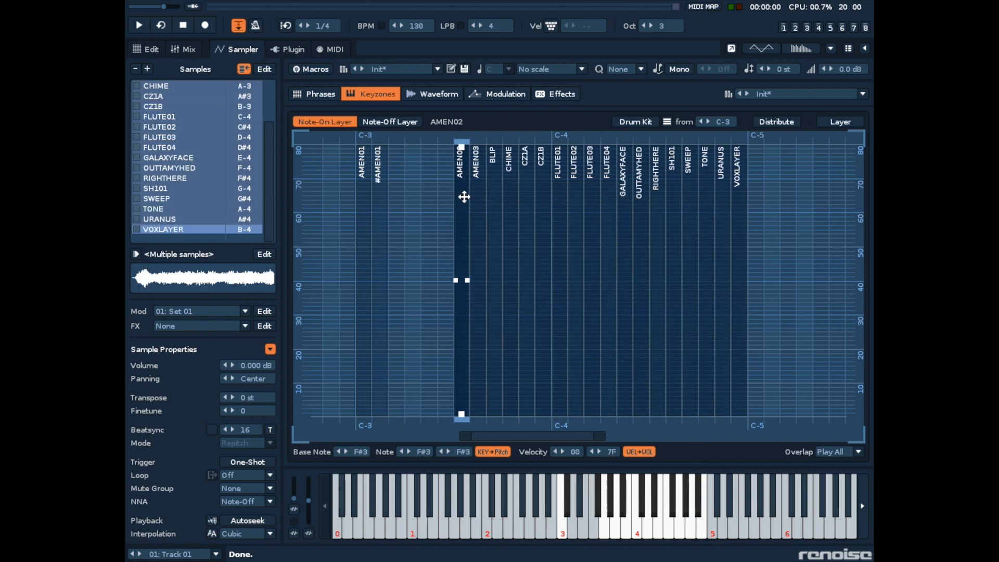
pyautogui.click(380, 208)
pyautogui.moveTo(386, 280); pyautogui.dragTo(452, 281)
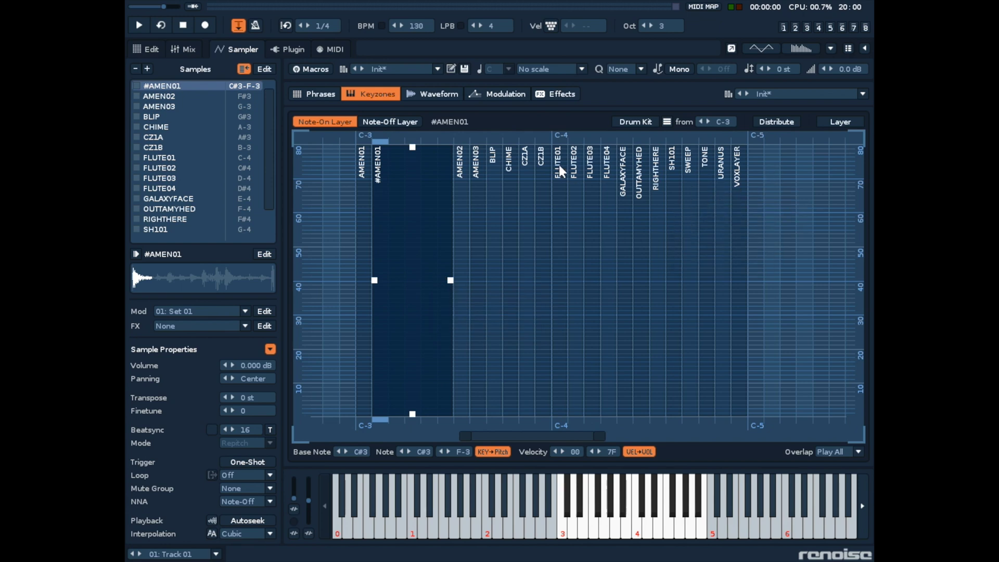
pyautogui.click(527, 181)
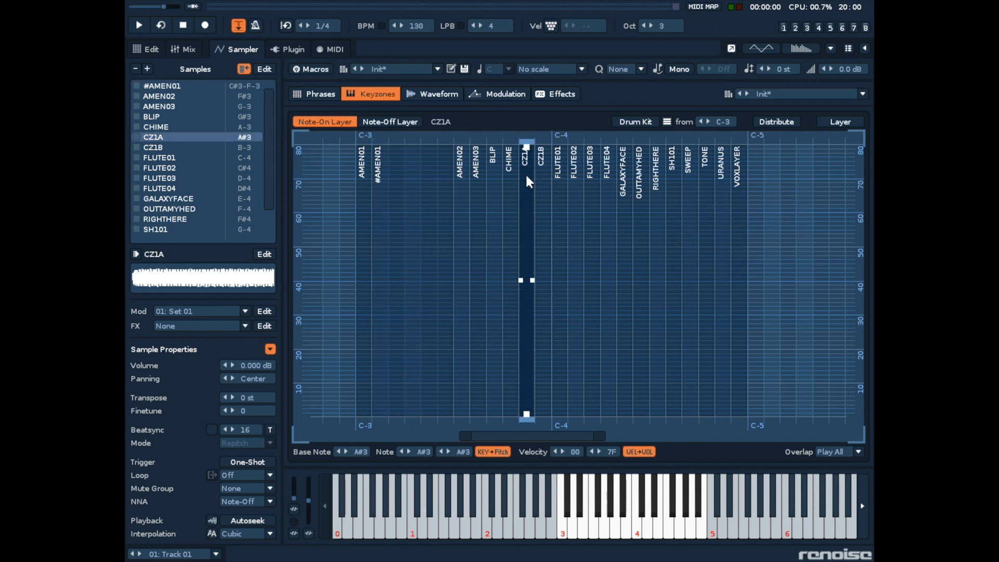
# Give CZ1A a Forward loop snapped to zero crossings, with loop end near 56480
pyautogui.click(431, 94)
pyautogui.scroll(3, 302, 286)
pyautogui.scroll(-3, 304, 283)
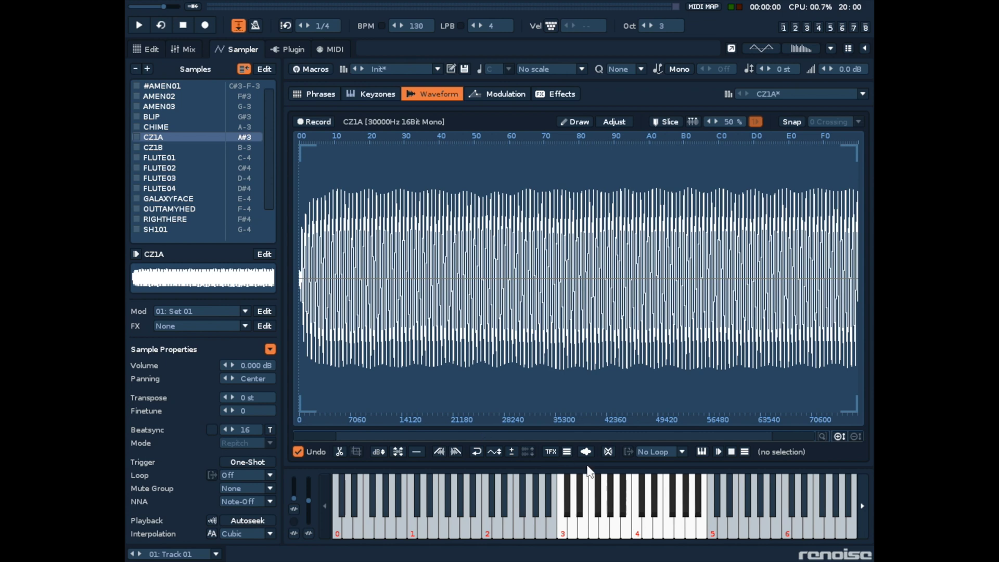
pyautogui.click(669, 456)
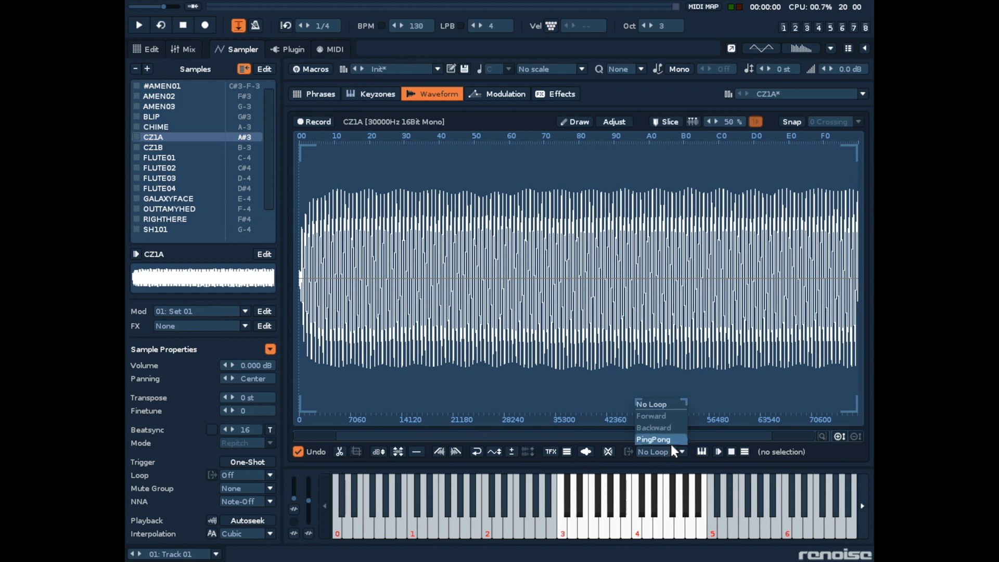
pyautogui.click(669, 415)
pyautogui.moveTo(305, 151); pyautogui.dragTo(375, 151)
pyautogui.click(791, 122)
pyautogui.moveTo(853, 408)
pyautogui.mouseDown()
pyautogui.moveTo(694, 405)
pyautogui.moveTo(714, 395)
pyautogui.mouseUp()
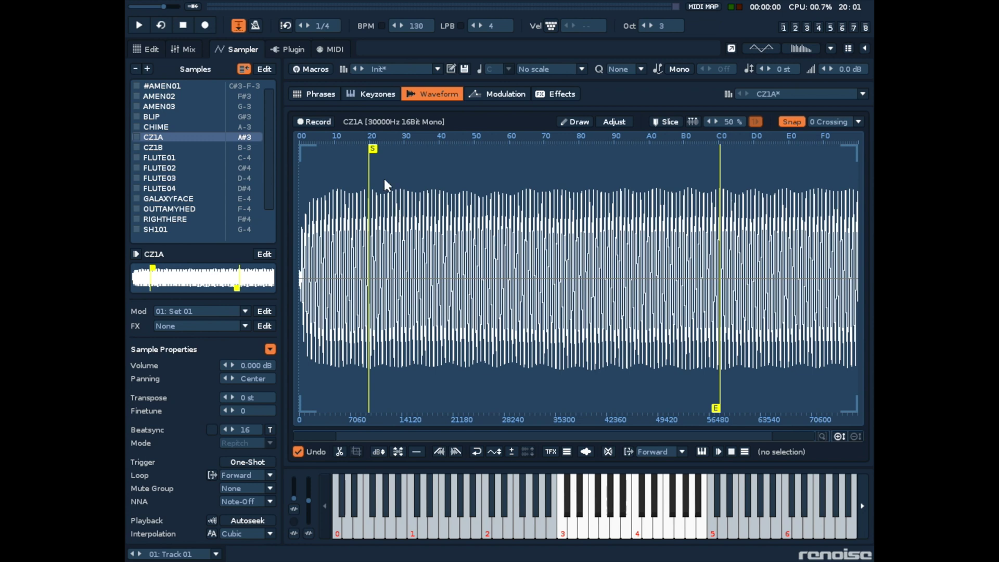
pyautogui.moveTo(371, 150); pyautogui.dragTo(370, 150)
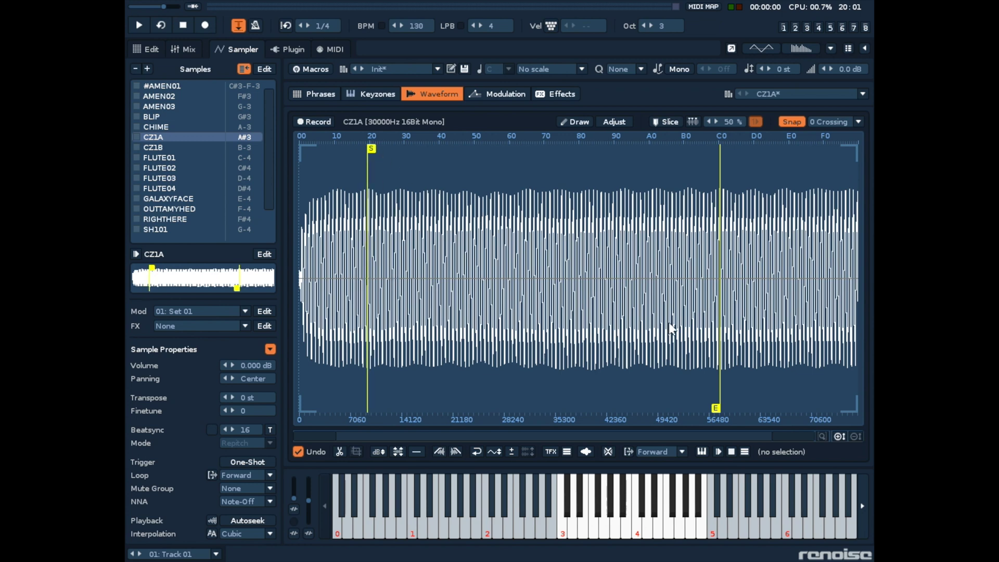
pyautogui.moveTo(716, 409); pyautogui.dragTo(716, 410)
pyautogui.moveTo(379, 3)
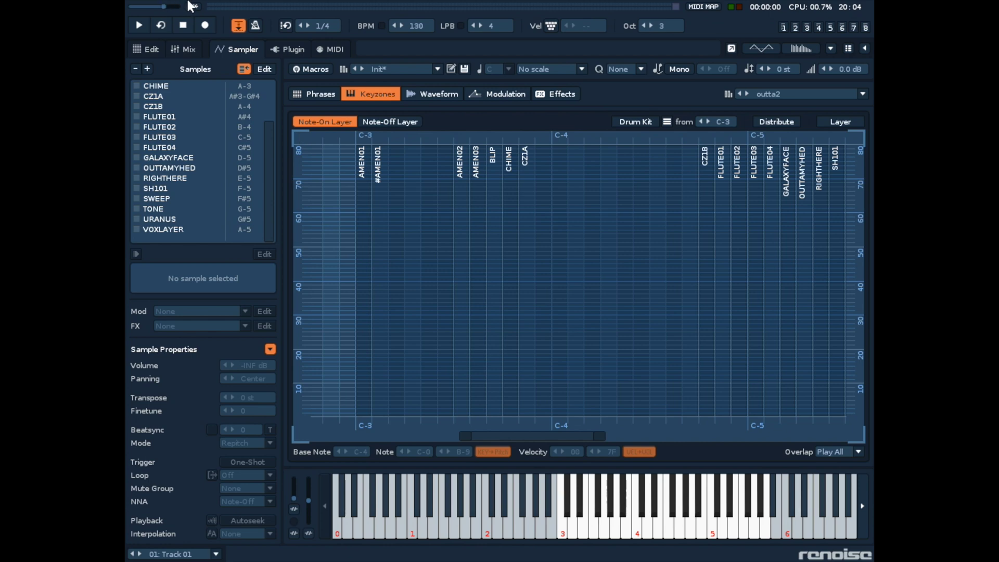
# Confirm Files preferences export samples as Wav (uncompressed), then select all instrument samples
pyautogui.click(184, 8)
pyautogui.click(206, 49)
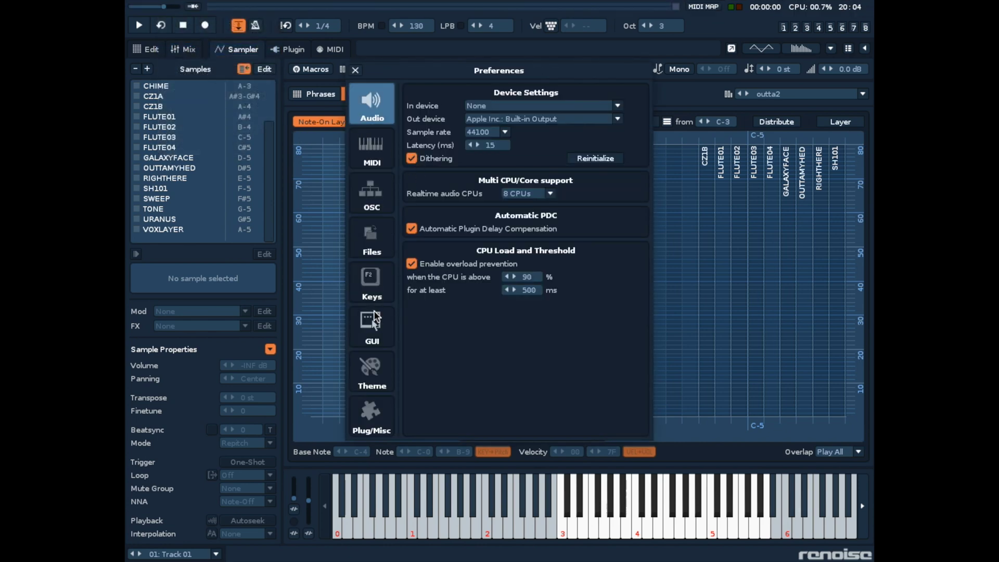
pyautogui.click(374, 229)
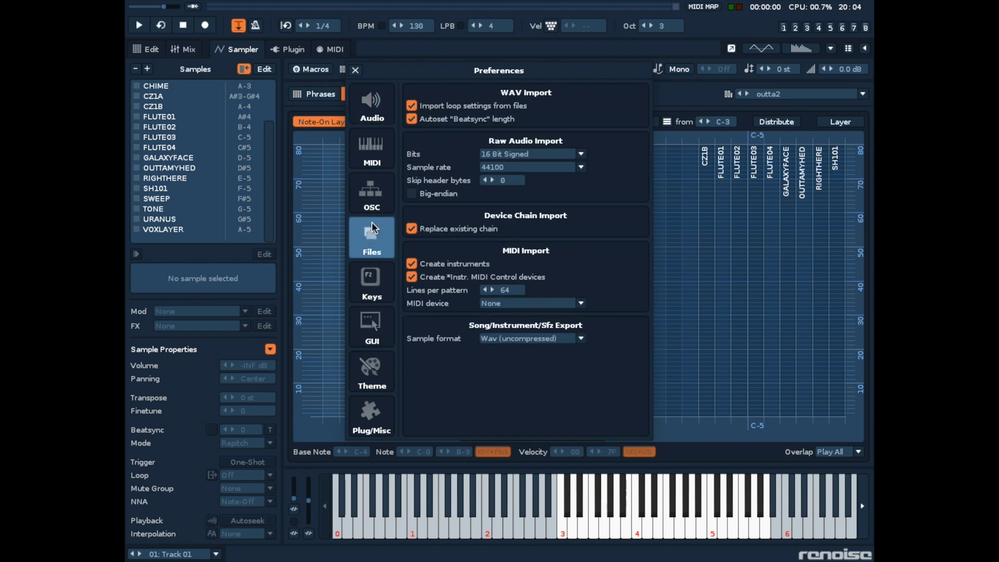
pyautogui.click(581, 339)
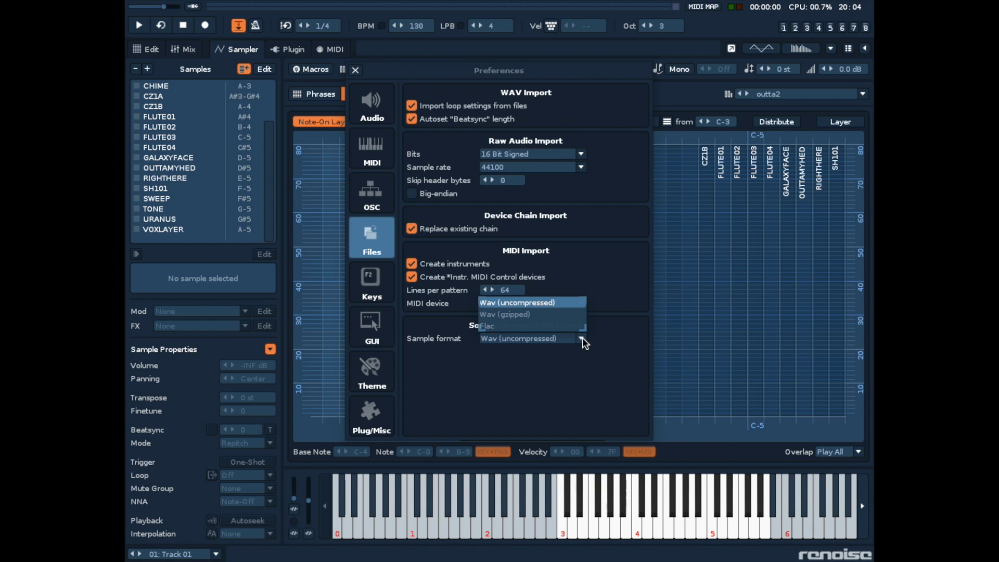
pyautogui.click(583, 341)
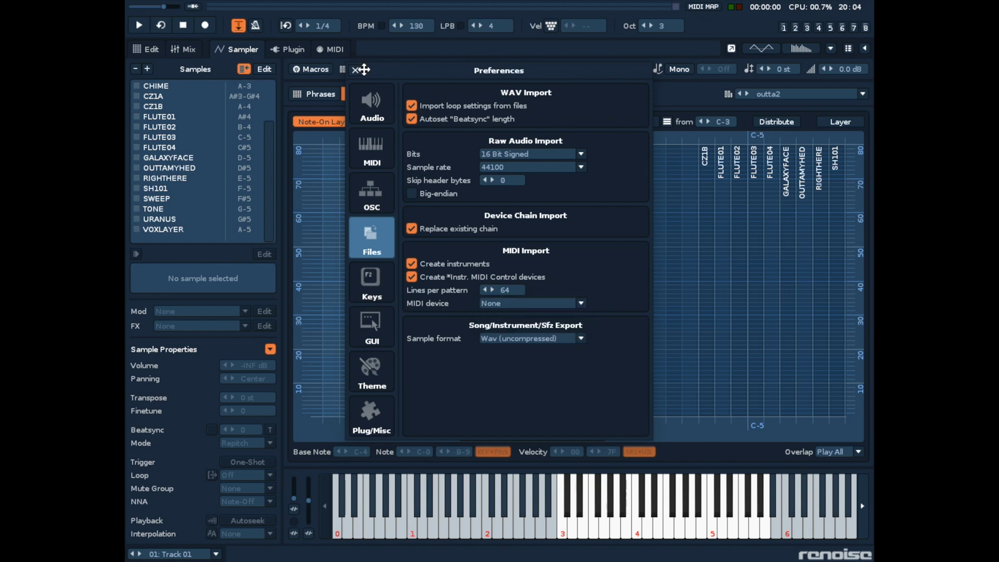
pyautogui.click(356, 69)
pyautogui.hotkey('ctrl', 'a')
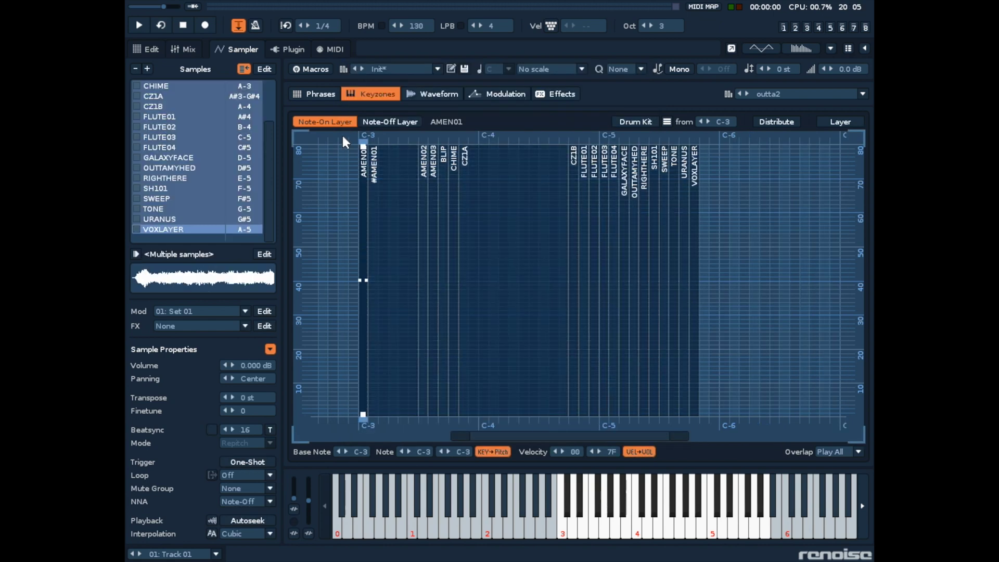
# Shift all keyzones up two octaves to start at C-5, then delete the # from #AMEN01's name
pyautogui.moveTo(365, 259); pyautogui.dragTo(605, 262)
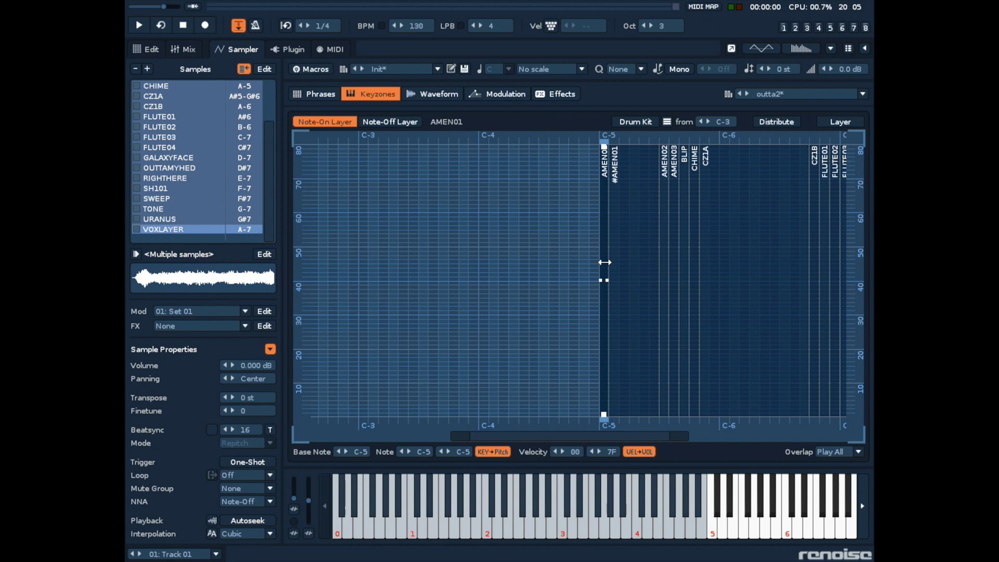
pyautogui.scroll(5, 198, 156)
pyautogui.click(157, 96)
pyautogui.rightClick(172, 98)
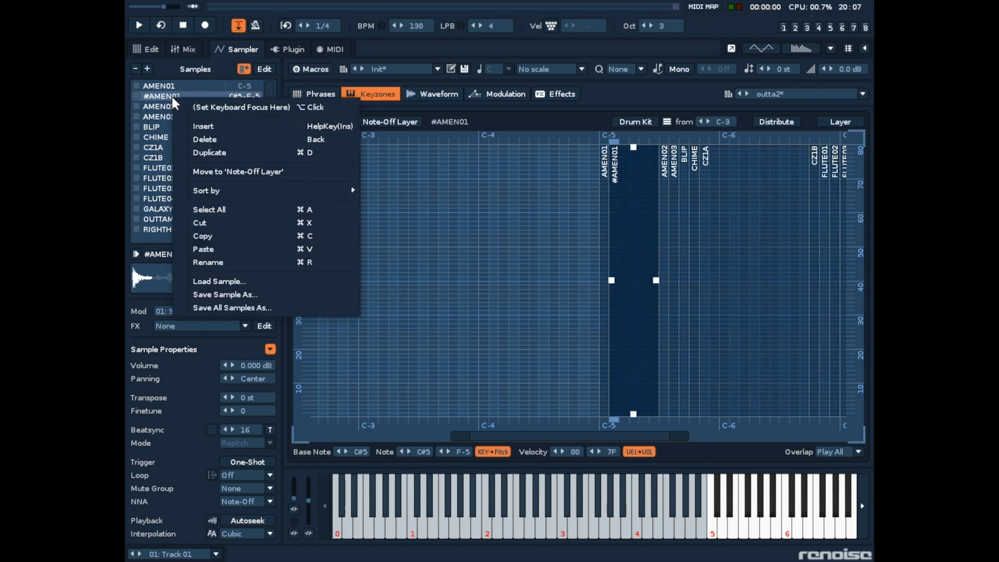
pyautogui.click(204, 262)
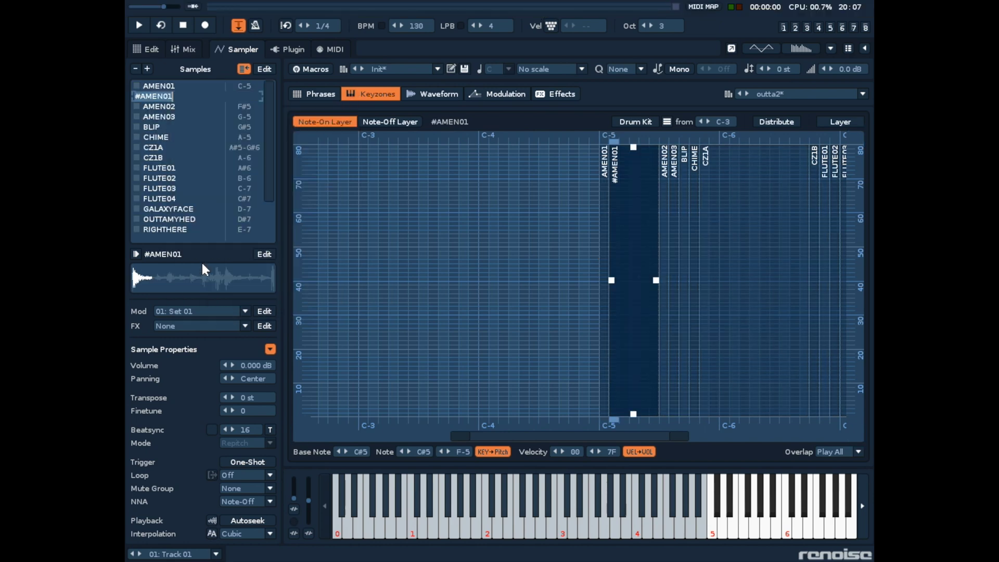
pyautogui.press('Home')
pyautogui.press('Delete')
# Confirm the name AMEN01b, export outta3 as multi-sample outta3.sfz, then select the outta2 files
pyautogui.press('Return')
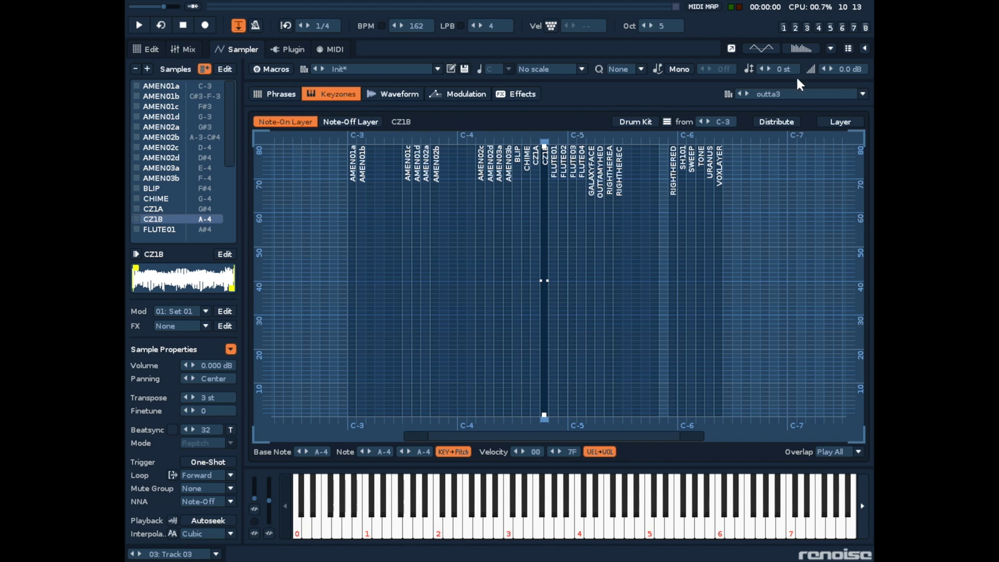
pyautogui.click(863, 94)
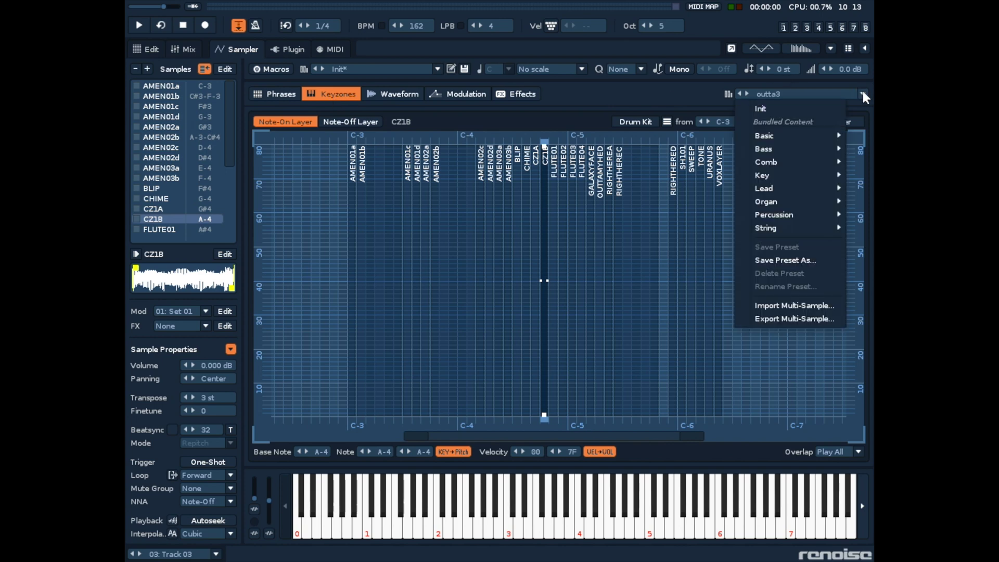
pyautogui.click(822, 319)
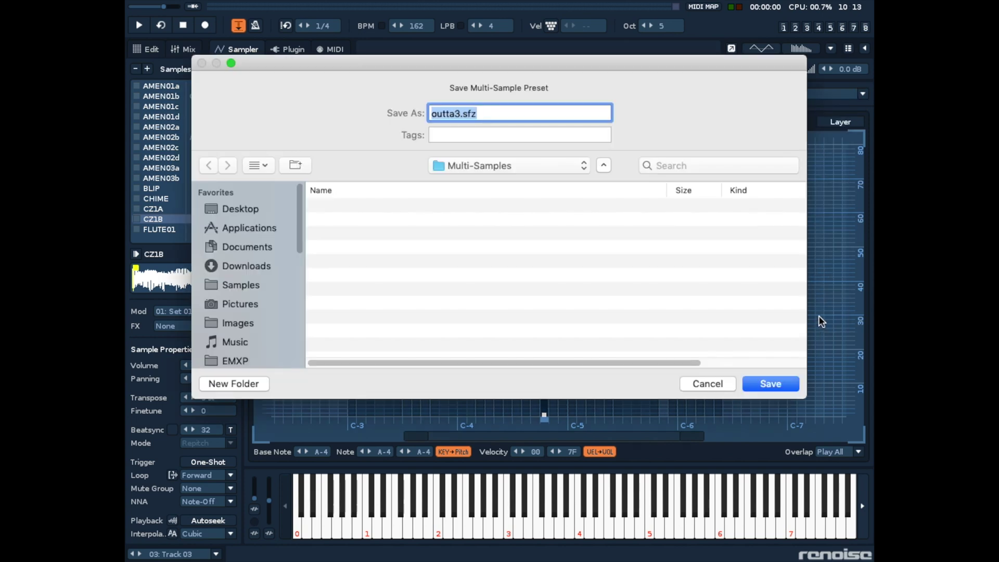
pyautogui.click(782, 385)
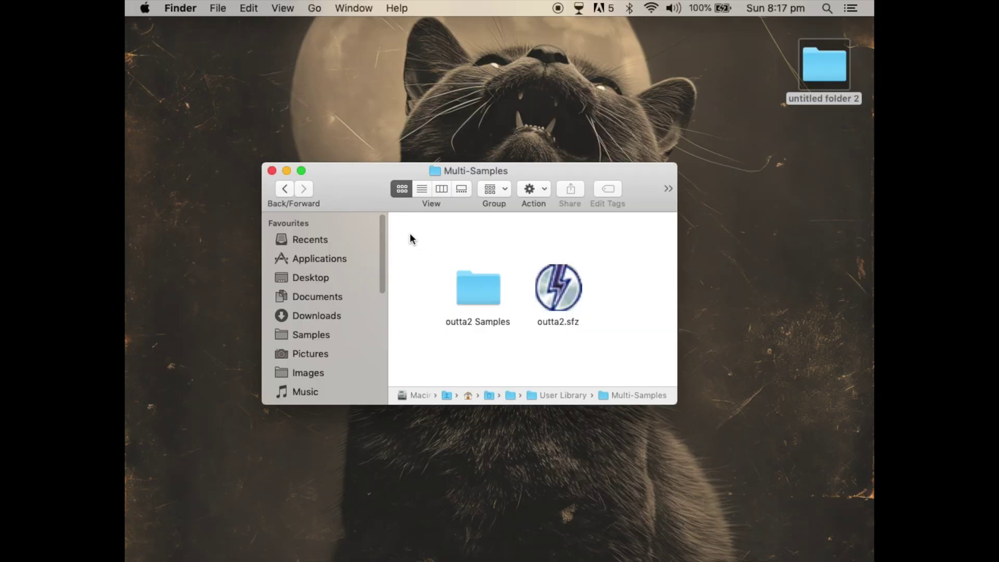
pyautogui.moveTo(408, 237); pyautogui.dragTo(625, 362)
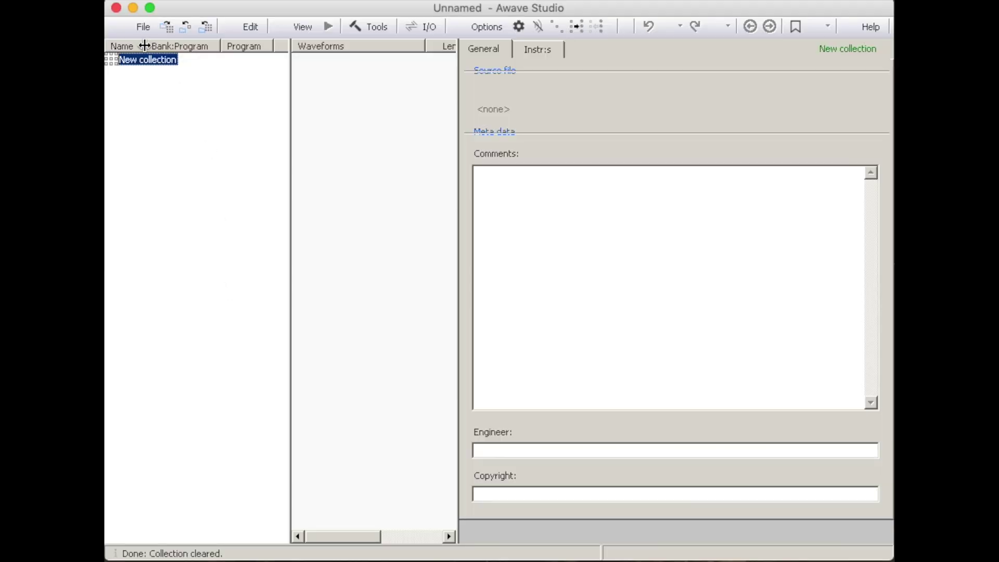
# Open outta2.sfz in Awave Studio and select the outta2 program
pyautogui.click(136, 27)
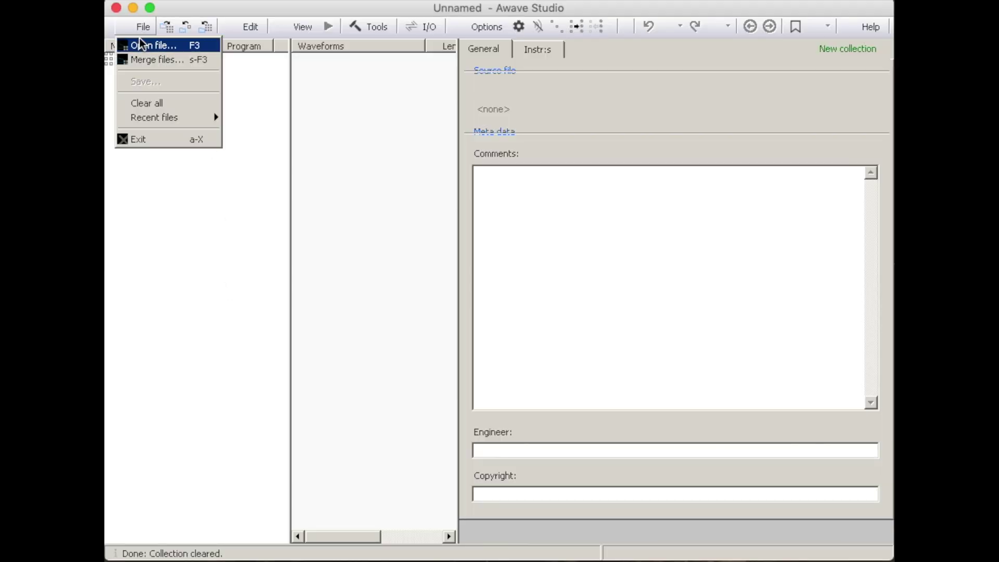
pyautogui.click(139, 39)
pyautogui.doubleClick(247, 100)
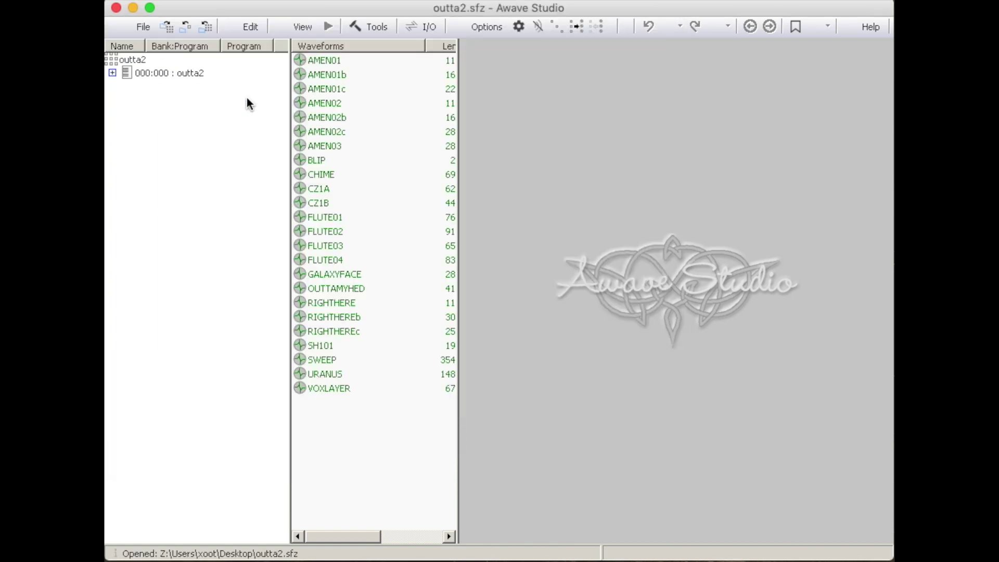
pyautogui.click(147, 74)
# Save the collection as an AKAI S900/S950 program in the Desktop's untitled folder
pyautogui.click(138, 28)
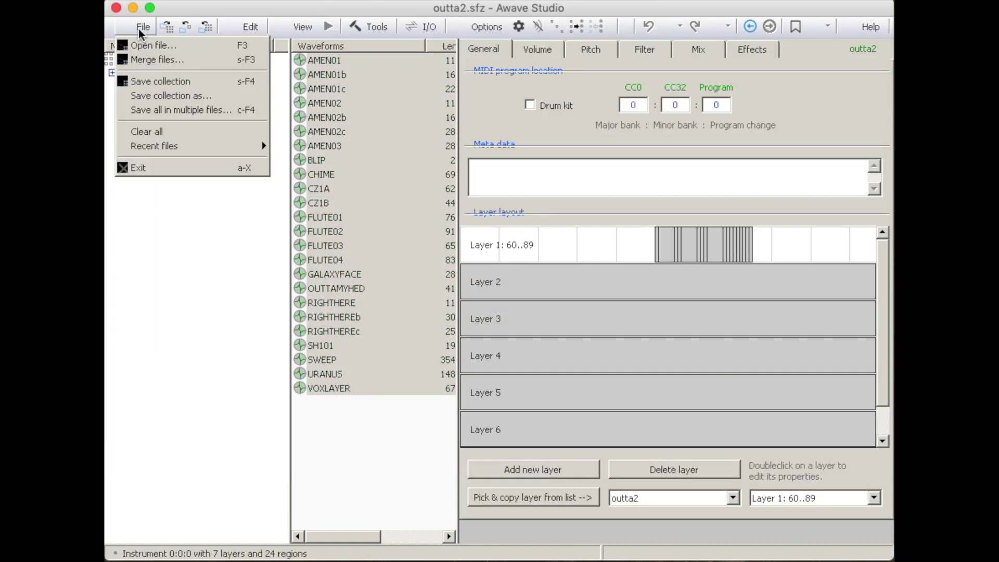
pyautogui.click(158, 94)
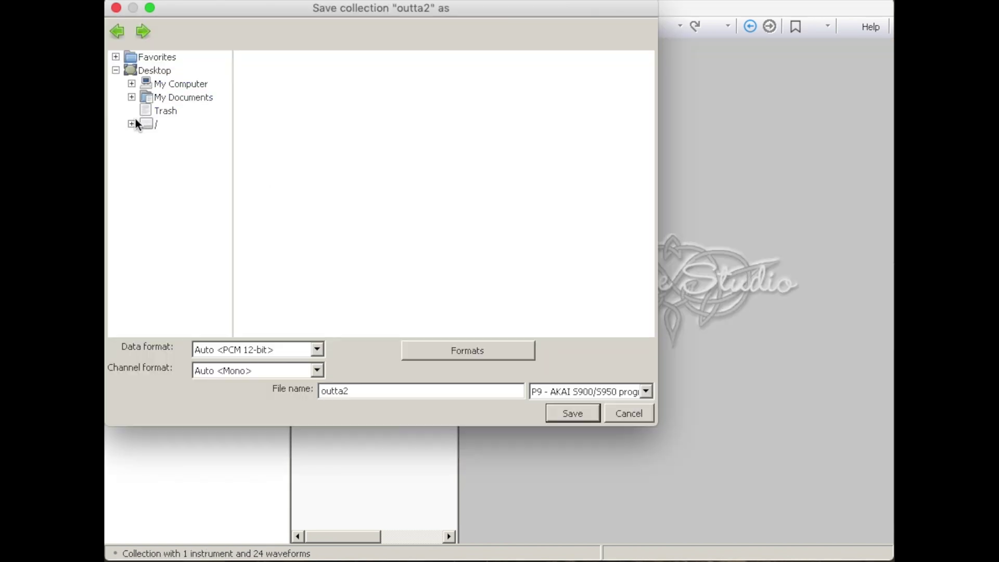
pyautogui.click(156, 123)
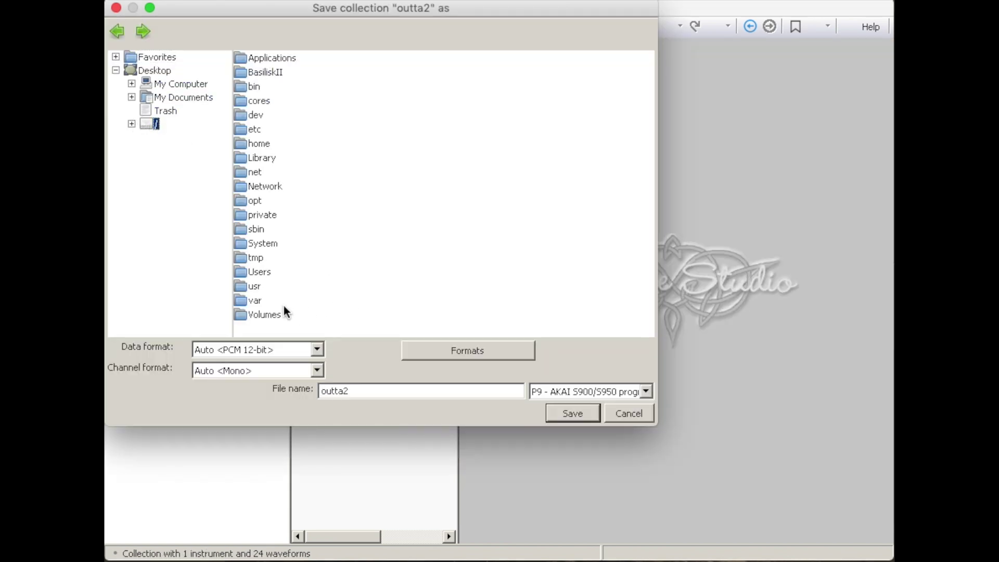
pyautogui.doubleClick(257, 273)
pyautogui.doubleClick(241, 76)
pyautogui.doubleClick(245, 88)
pyautogui.doubleClick(248, 72)
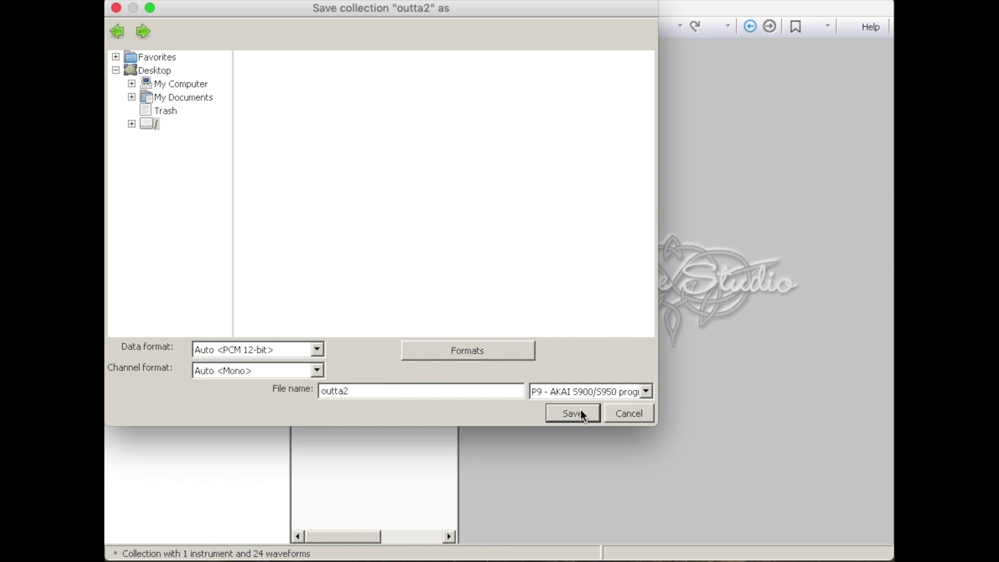
pyautogui.click(583, 414)
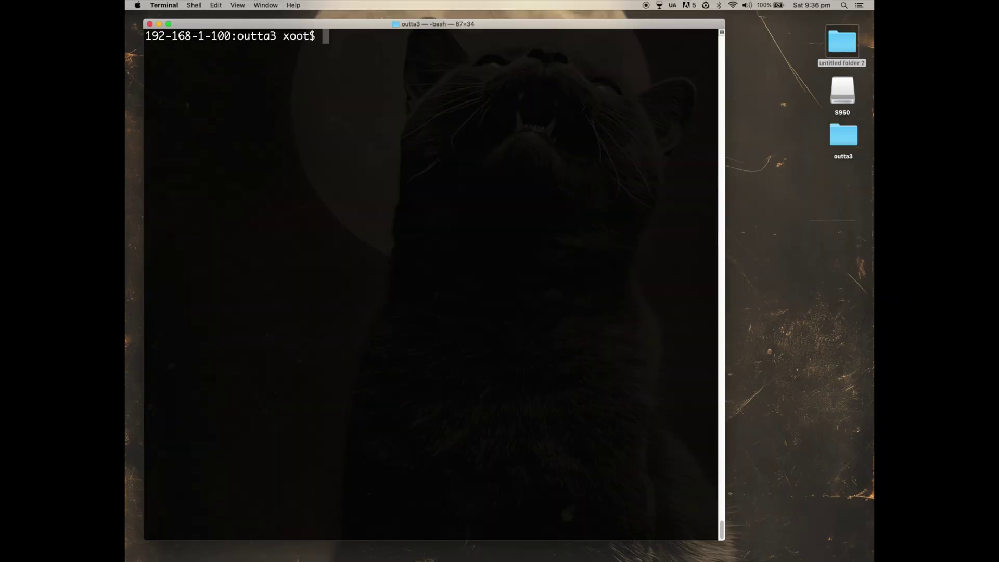
# Run akaiutil on the S950 disk image /Volumes/S950/hd0950.iso
pyautogui.write('akaiutil ')
pyautogui.write('.')
pyautogui.write('Volumes/')
pyautogui.write('S')
pyautogui.press('Tab')
pyautogui.write('hd9`')
pyautogui.press('BackSpace')
pyautogui.press('BackSpace')
pyautogui.write('0')
pyautogui.press('Tab')
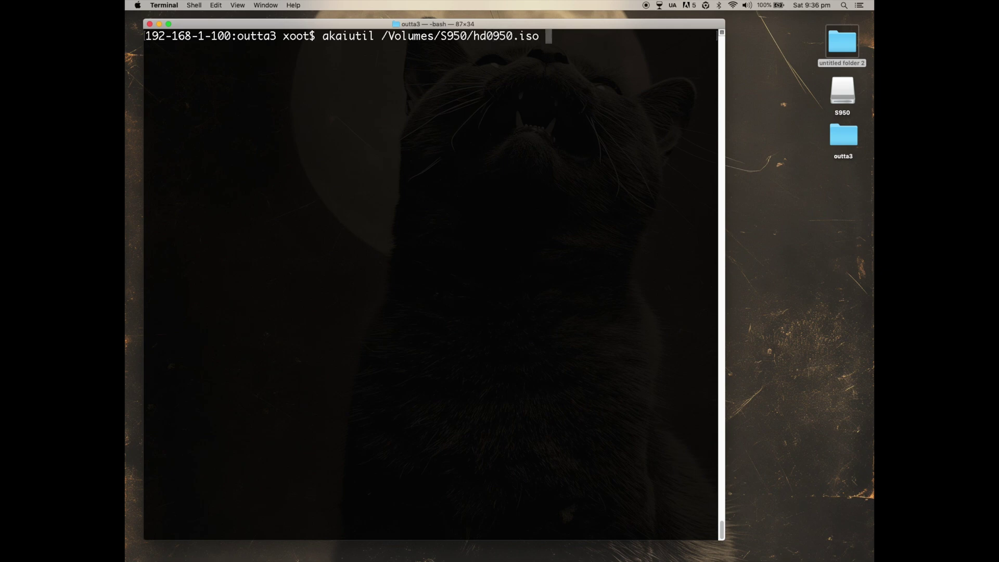
pyautogui.press('Return')
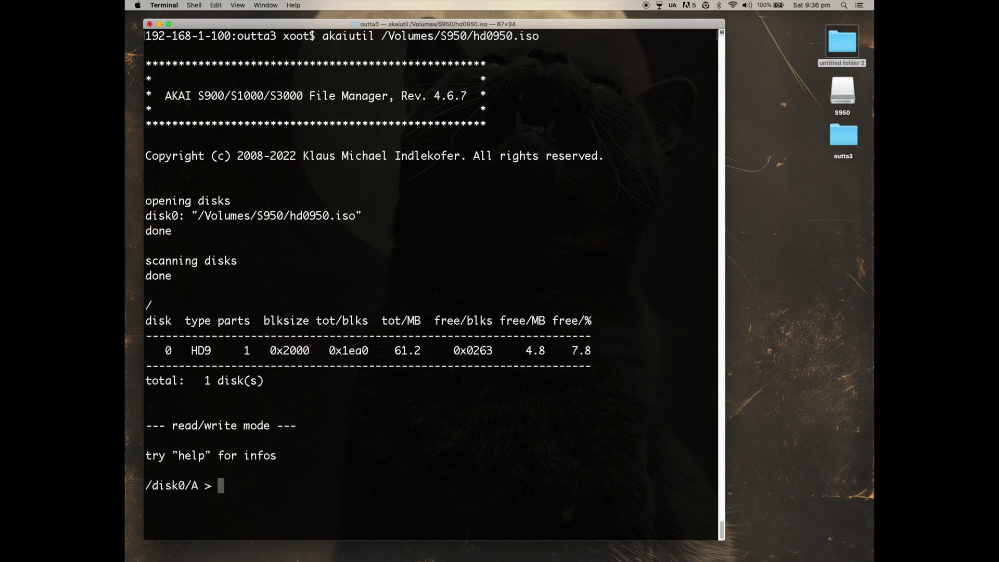
# List the disk's volumes with ls and enter volume 41, OUTTAMYHE4, using cdi 41
pyautogui.write('cd')
pyautogui.press('BackSpace')
pyautogui.press('BackSpace')
pyautogui.write('ls')
pyautogui.press('Return')
pyautogui.write('cdi 3')
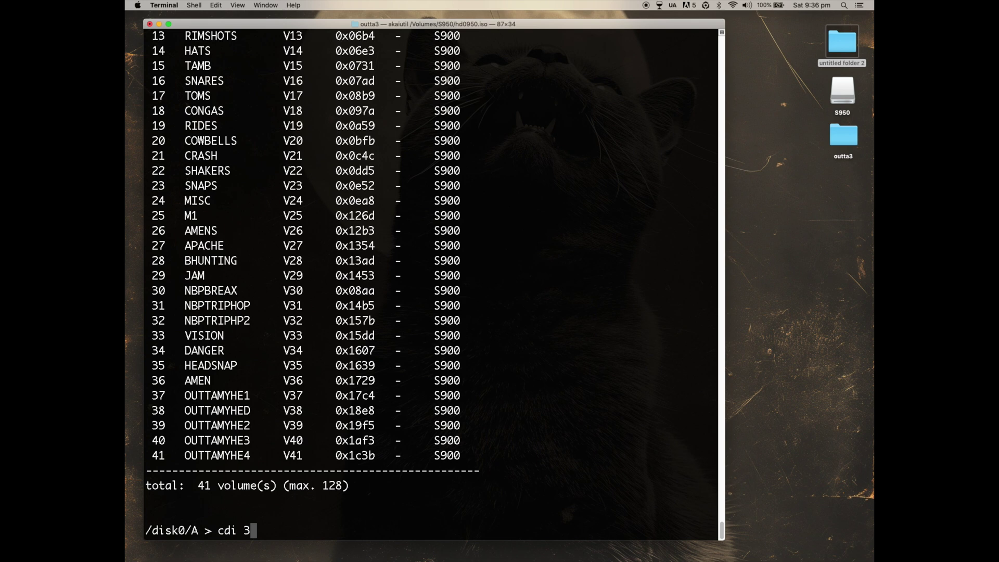
pyautogui.press('BackSpace')
pyautogui.write('41')
pyautogui.press('Return')
# Copy all converted files into the volume with put *
pyautogui.write('put %')
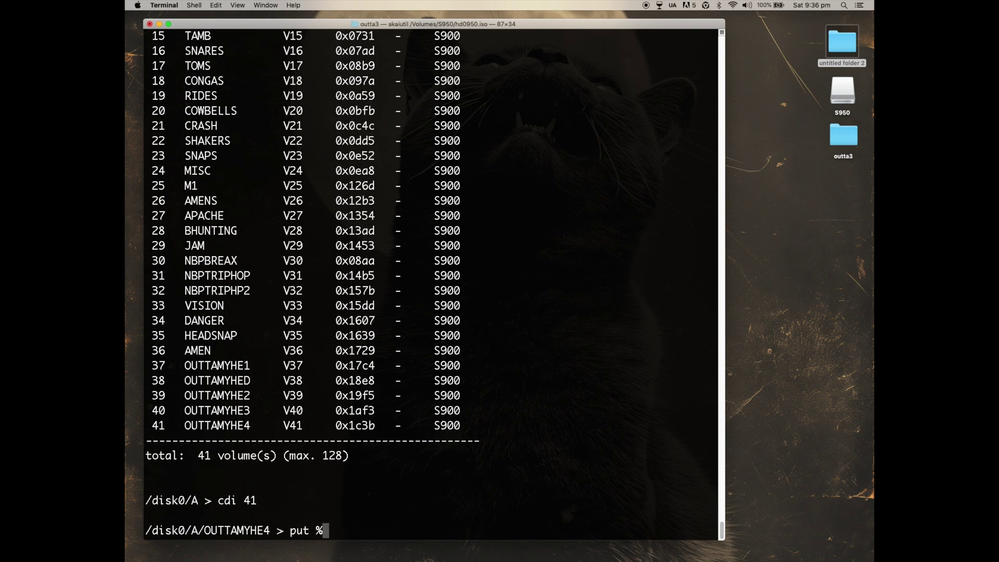
pyautogui.press('BackSpace')
pyautogui.write('*')
pyautogui.press('Return')
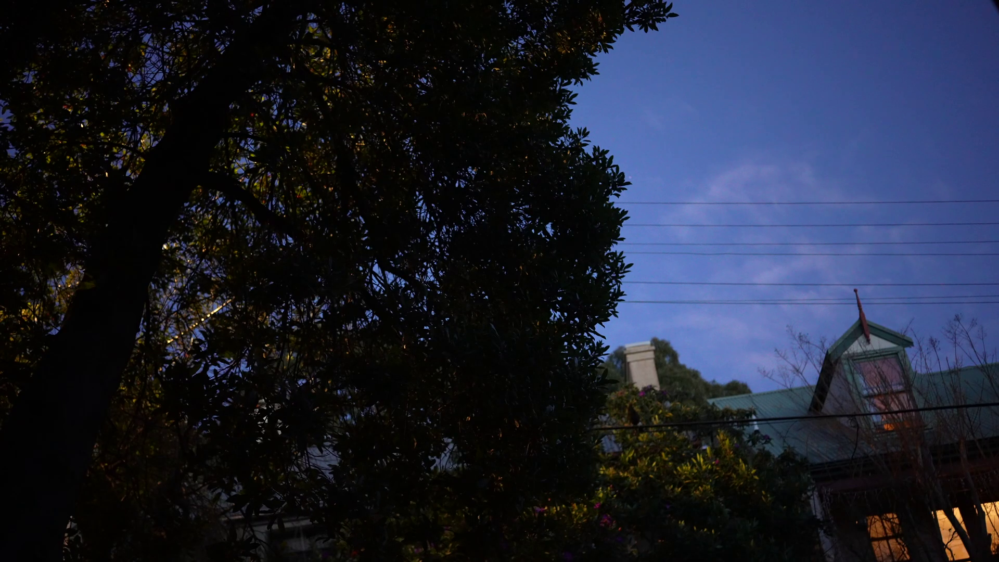